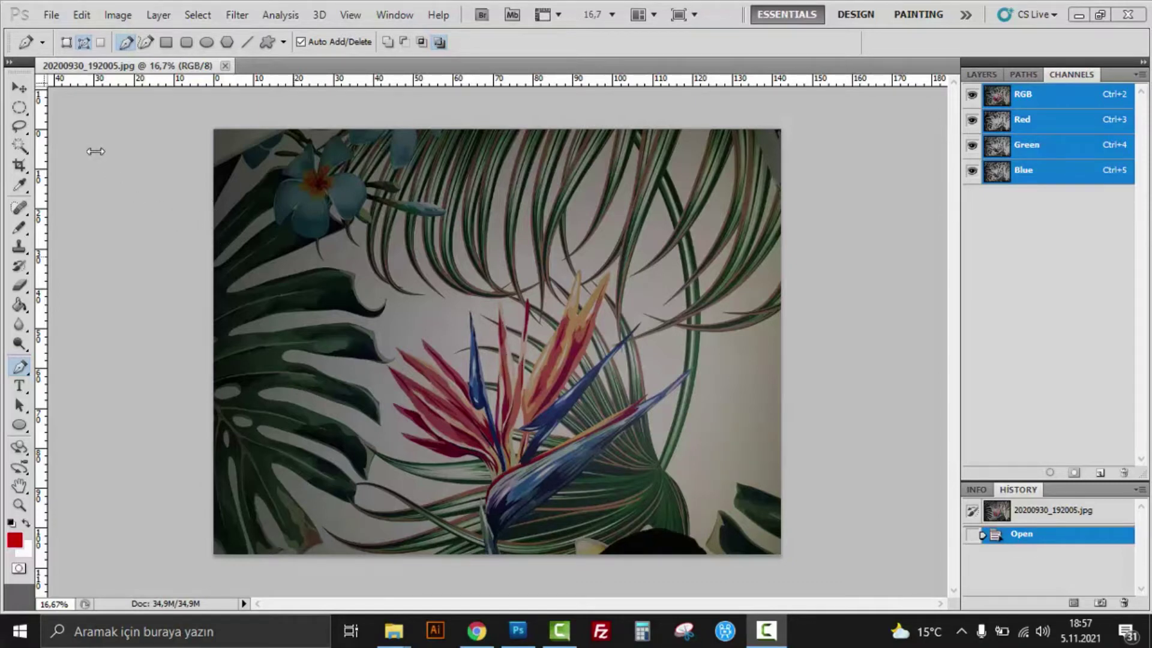
# - Bring Photoshop forward and try the Lasso and Polygonal Lasso selection tools
pyautogui.click(20, 130)
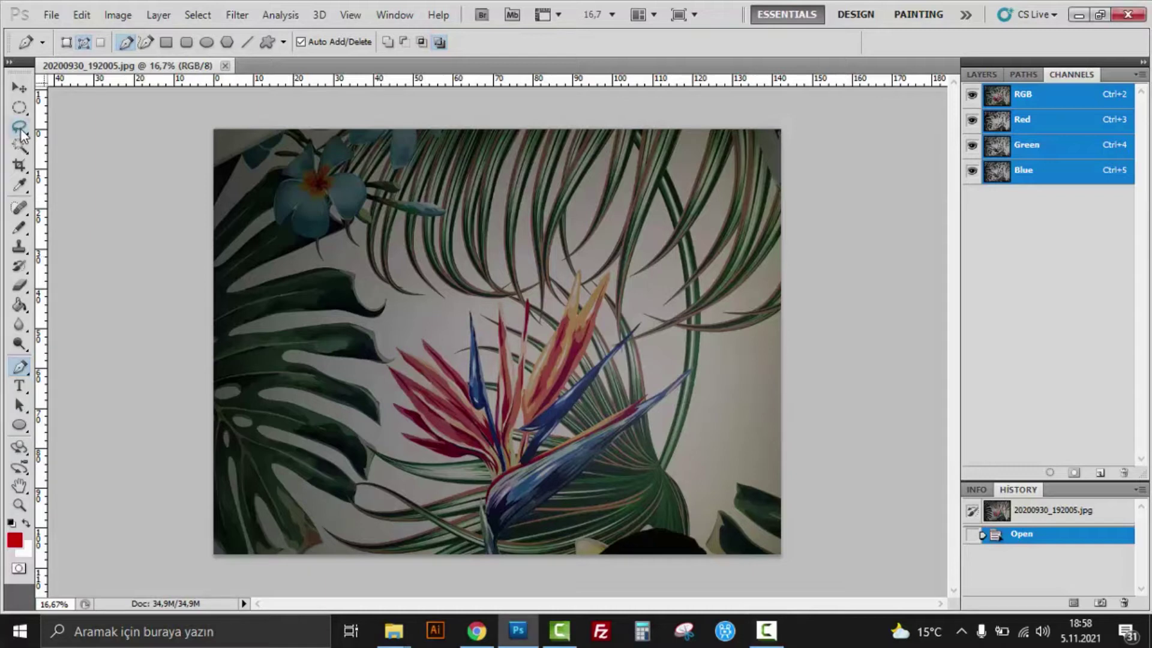
pyautogui.moveTo(22, 128); pyautogui.dragTo(81, 132)
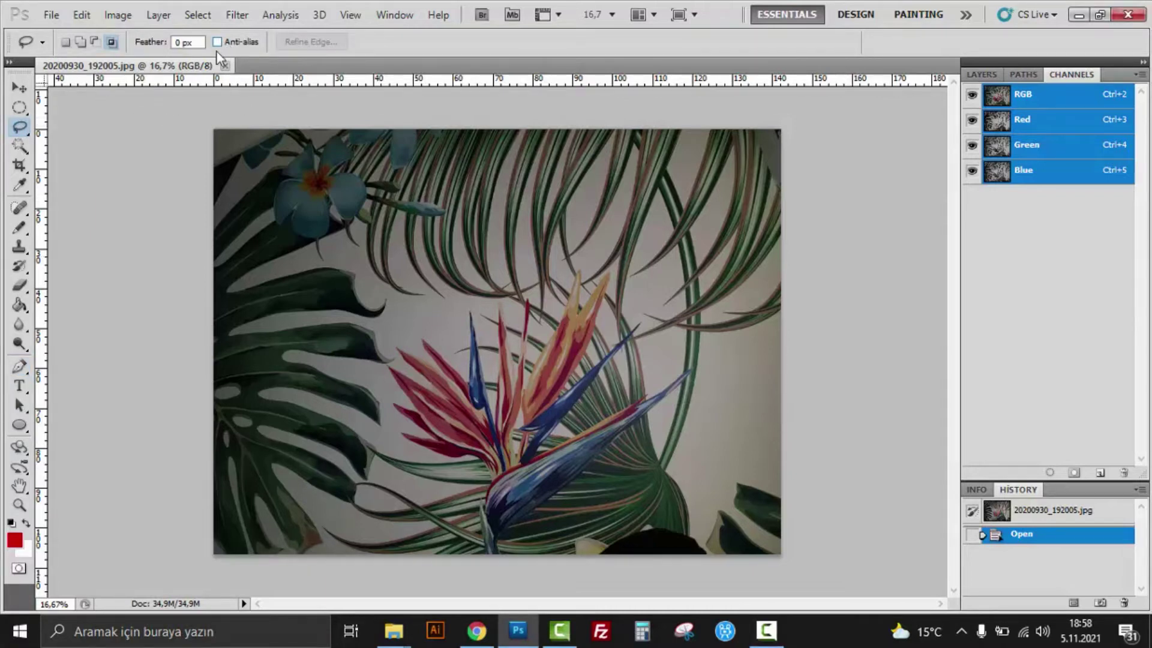
pyautogui.moveTo(20, 129); pyautogui.dragTo(84, 146)
pyautogui.click(84, 146)
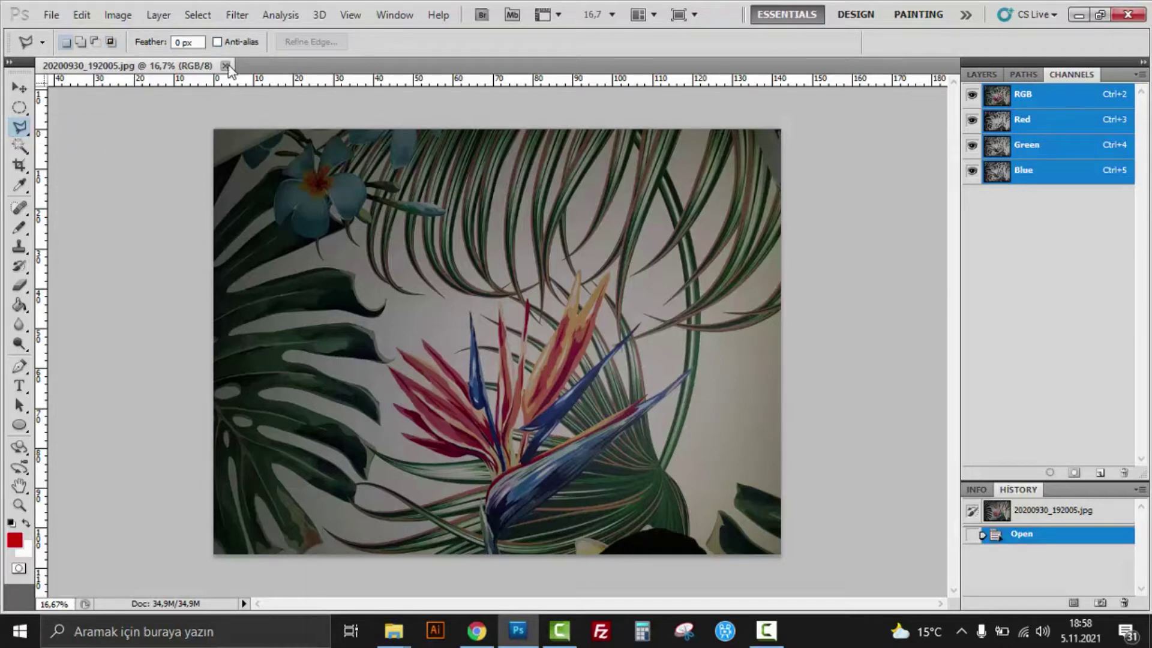
pyautogui.moveTo(20, 127); pyautogui.dragTo(122, 126)
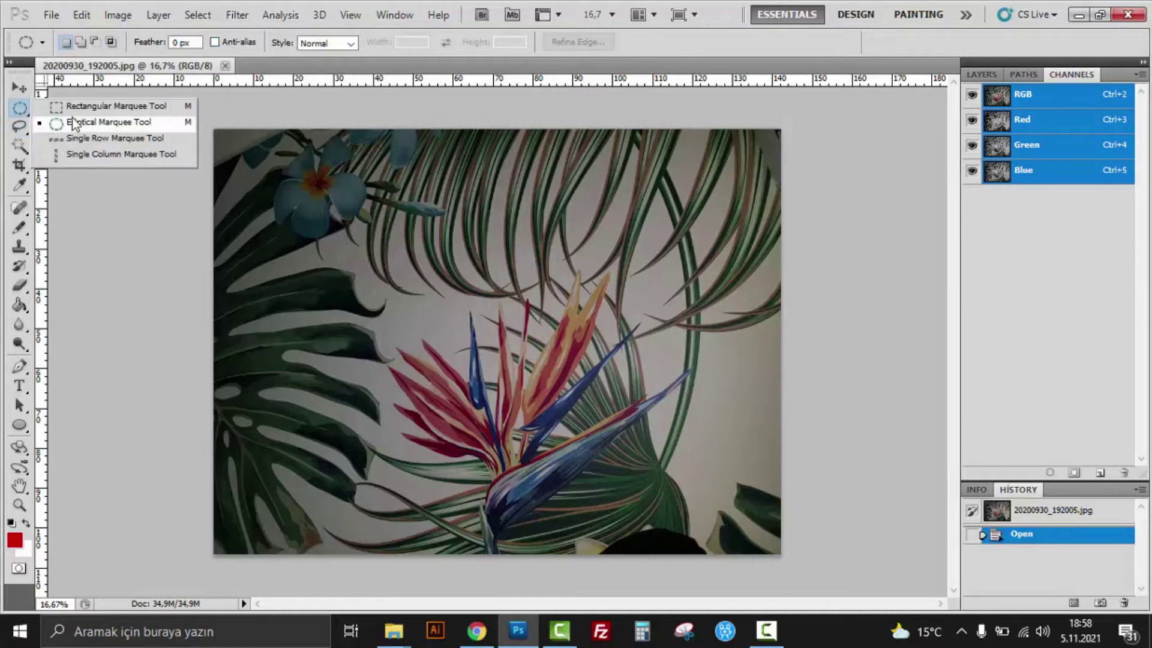
# - Try the Rectangular Marquee and Magic Wand, ending on the Elliptical Marquee Tool
pyautogui.moveTo(23, 115); pyautogui.dragTo(111, 108)
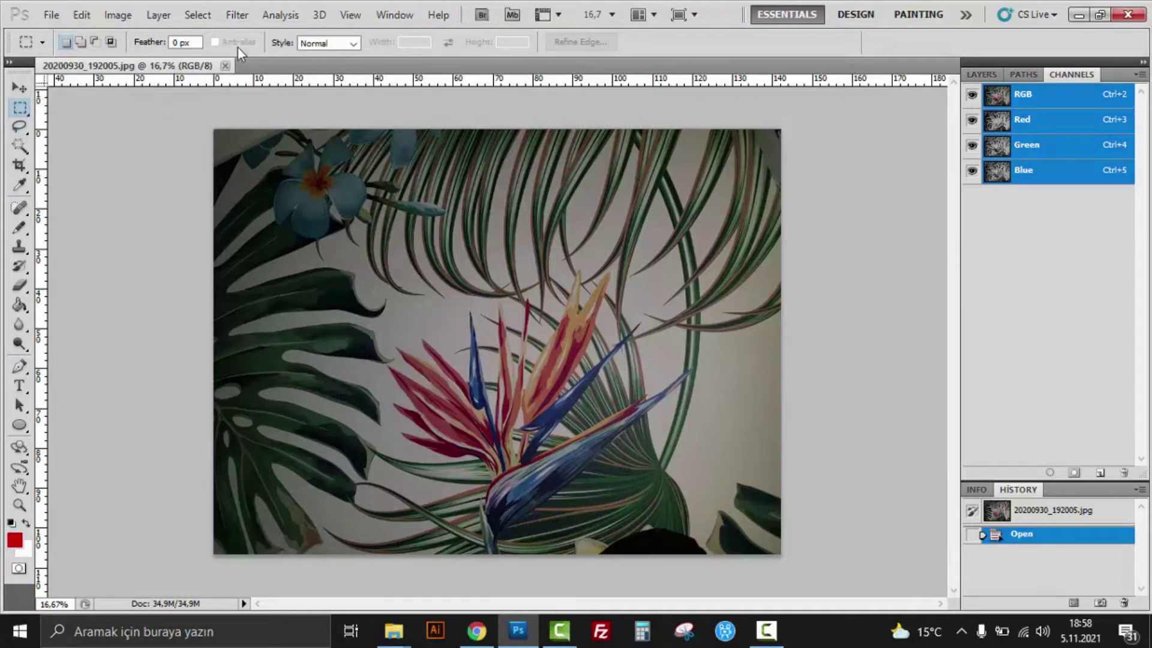
pyautogui.rightClick(18, 114)
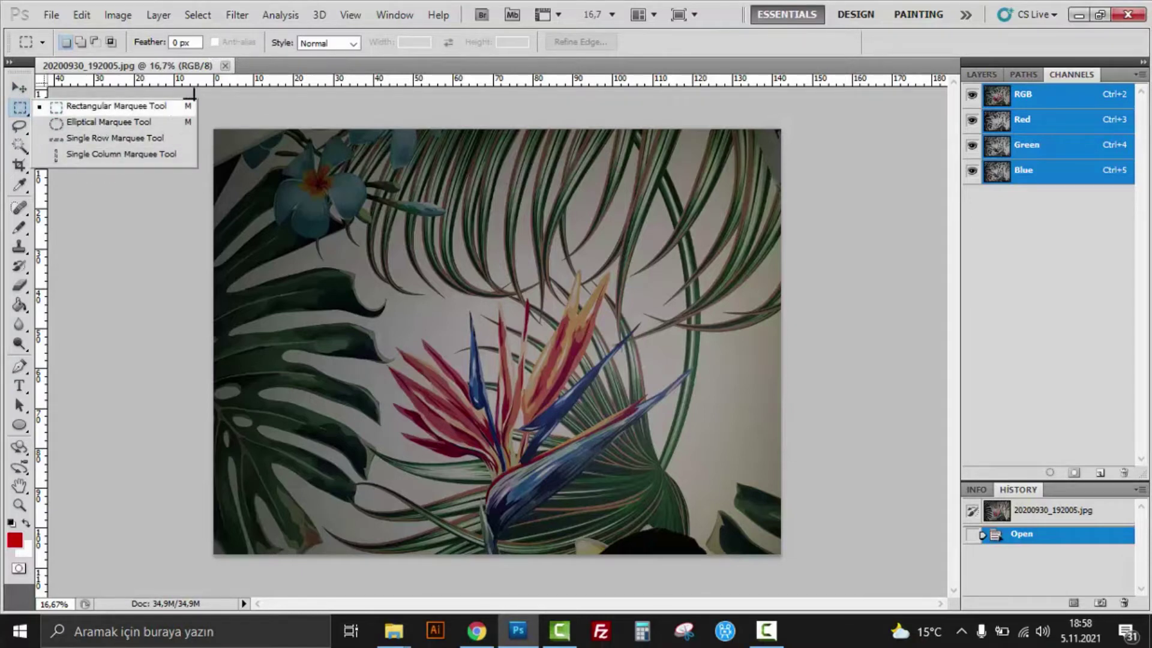
pyautogui.click(103, 124)
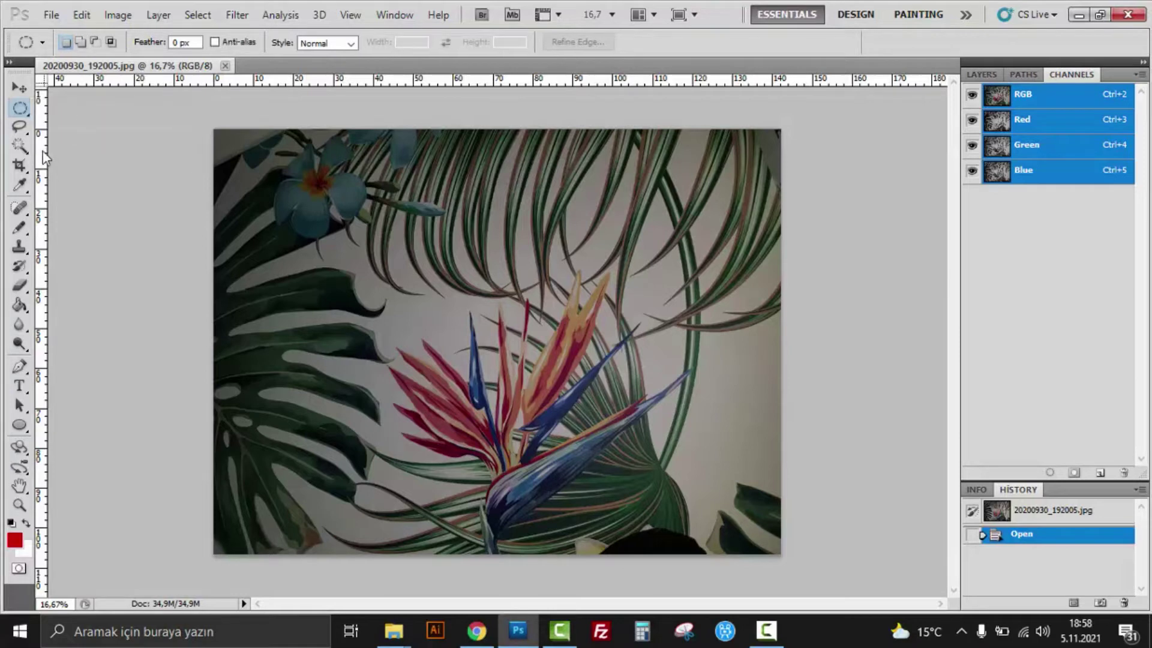
pyautogui.click(20, 145)
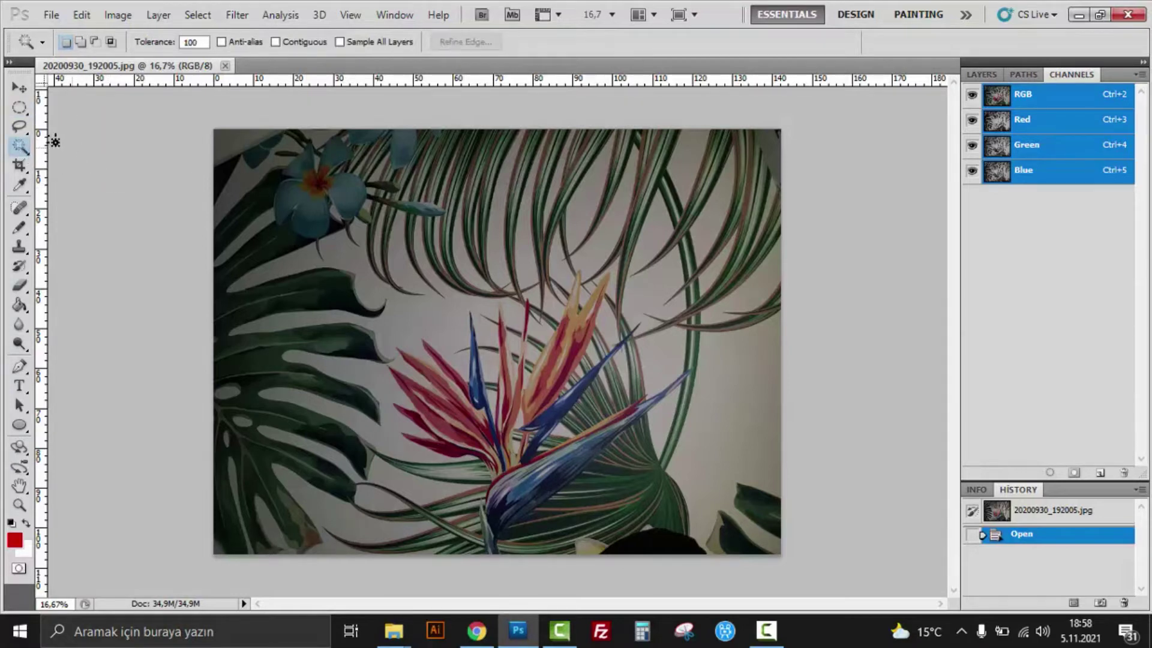
pyautogui.click(20, 108)
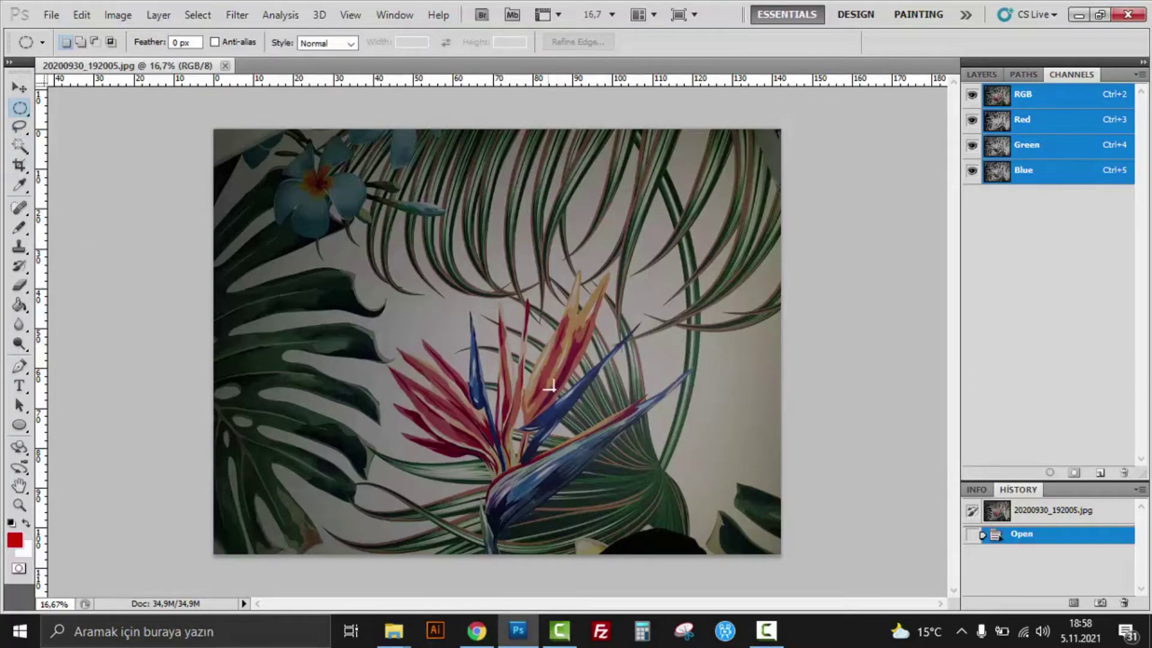
# - Zoom in and lasso a freehand outline over the palm leaves above the flower
pyautogui.press('l')
pyautogui.scroll(2, 533, 311)
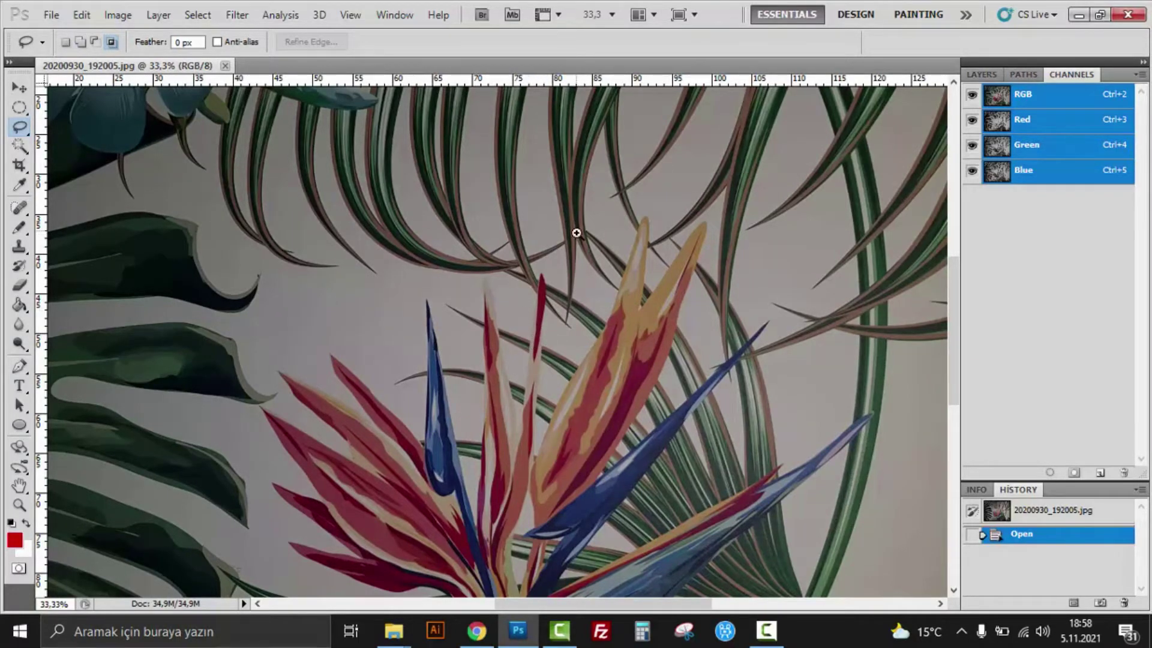
pyautogui.scroll(1, 585, 240)
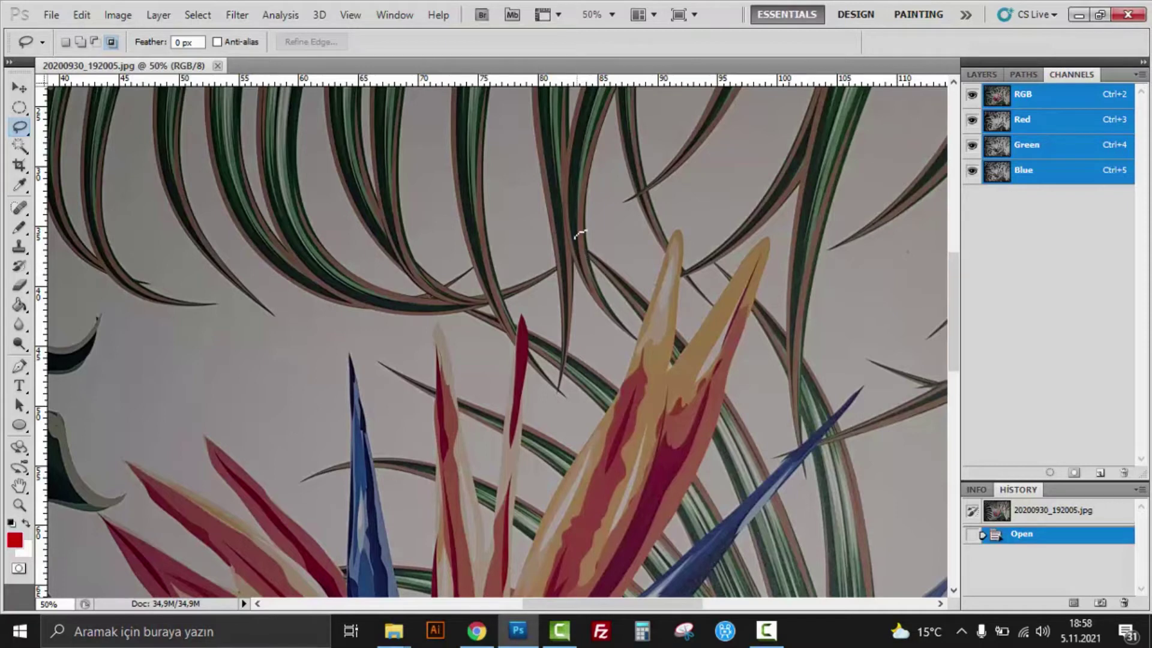
pyautogui.moveTo(568, 182); pyautogui.dragTo(364, 203)
pyautogui.moveTo(363, 309)
pyautogui.mouseDown()
pyautogui.moveTo(497, 392)
pyautogui.moveTo(626, 337)
pyautogui.moveTo(635, 210)
pyautogui.moveTo(535, 163)
pyautogui.mouseUp()
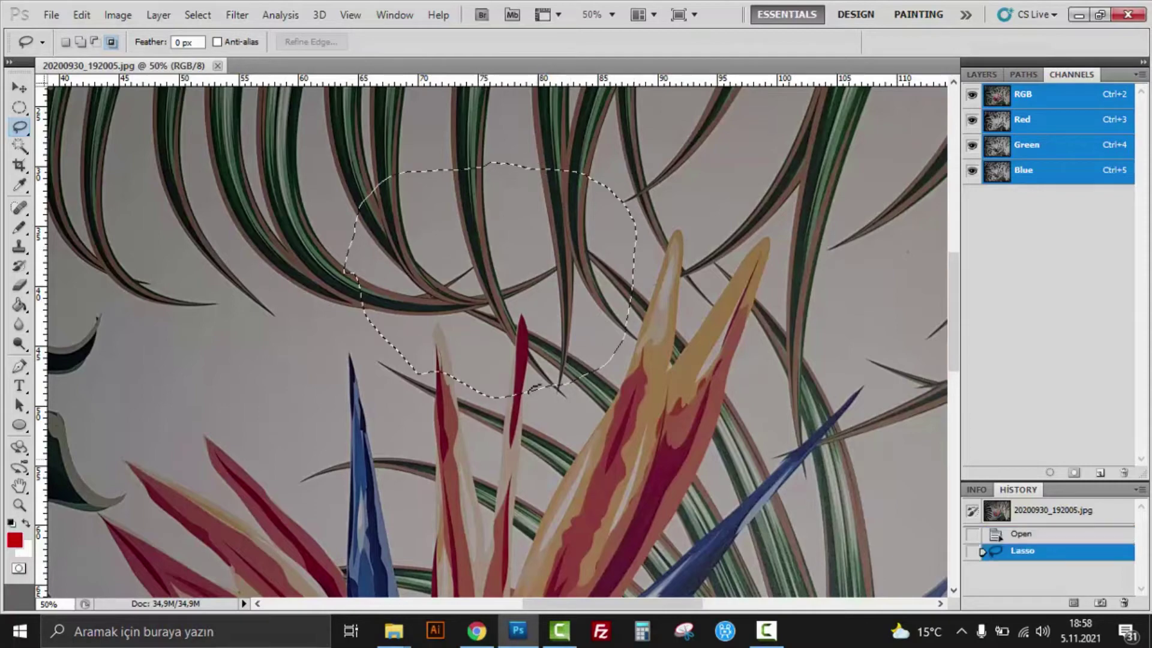
# - Fill the selection with bright green #0efe08, deselect, and zoom in on its edge
pyautogui.click(81, 14)
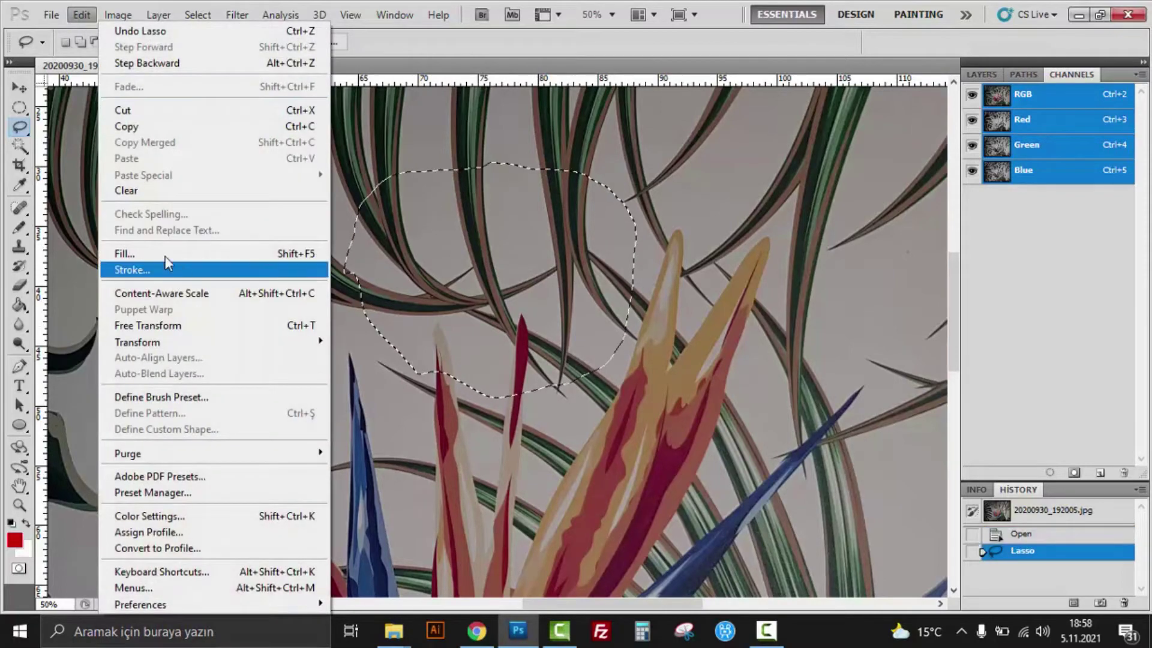
pyautogui.click(166, 255)
pyautogui.click(903, 180)
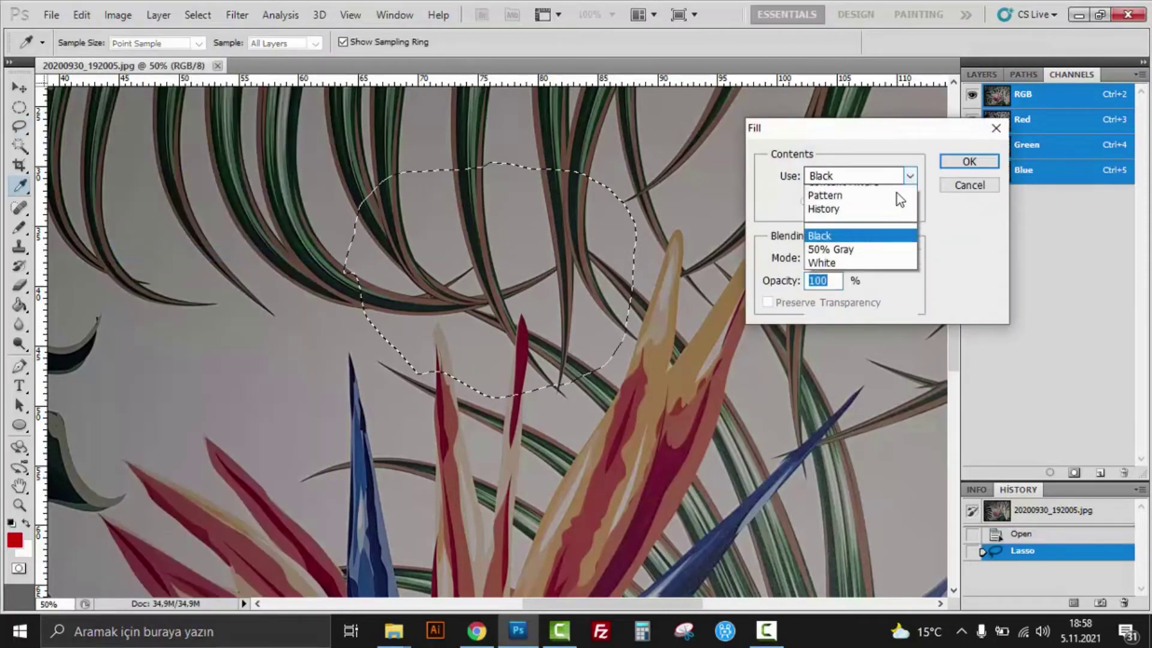
pyautogui.click(831, 216)
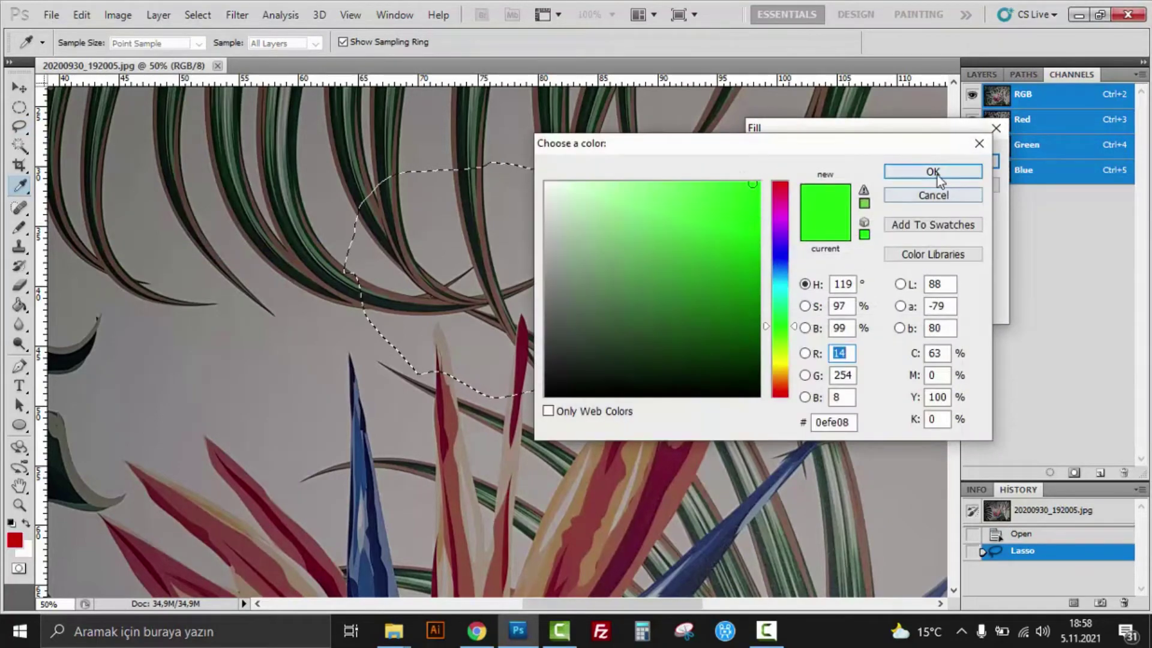
pyautogui.click(933, 172)
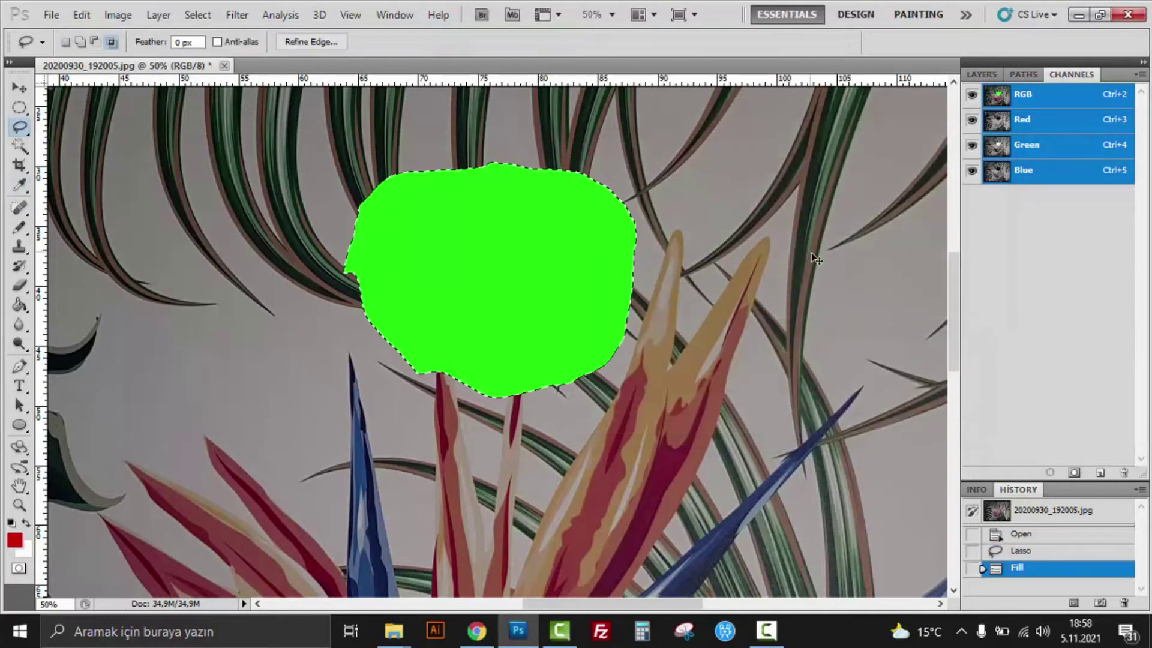
pyautogui.hotkey('ctrl', 'd')
pyautogui.keyDown('ctrl'); pyautogui.keyDown('space'); pyautogui.click(552, 173); pyautogui.keyUp('space'); pyautogui.keyUp('ctrl')
pyautogui.keyDown('ctrl'); pyautogui.keyDown('space'); pyautogui.click(564, 174); pyautogui.keyUp('space'); pyautogui.keyUp('ctrl')
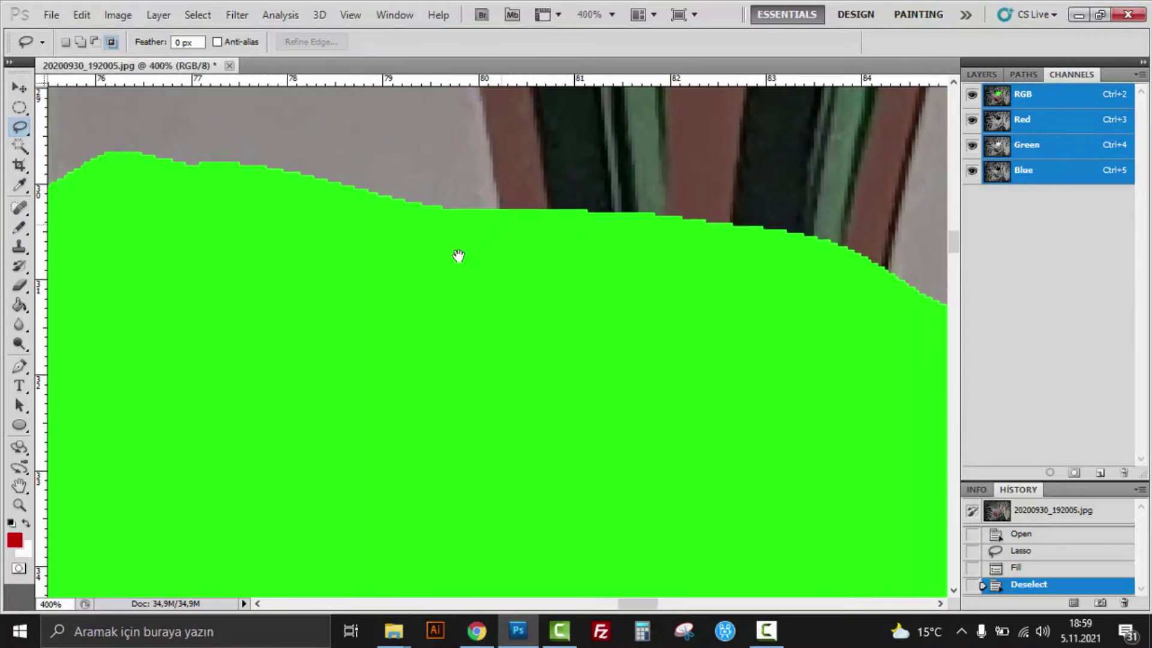
# - Turn on anti-aliased selection edges and lasso an outline around the stems
pyautogui.moveTo(458, 254); pyautogui.dragTo(403, 290)
pyautogui.hotkey('ctrl', '-')
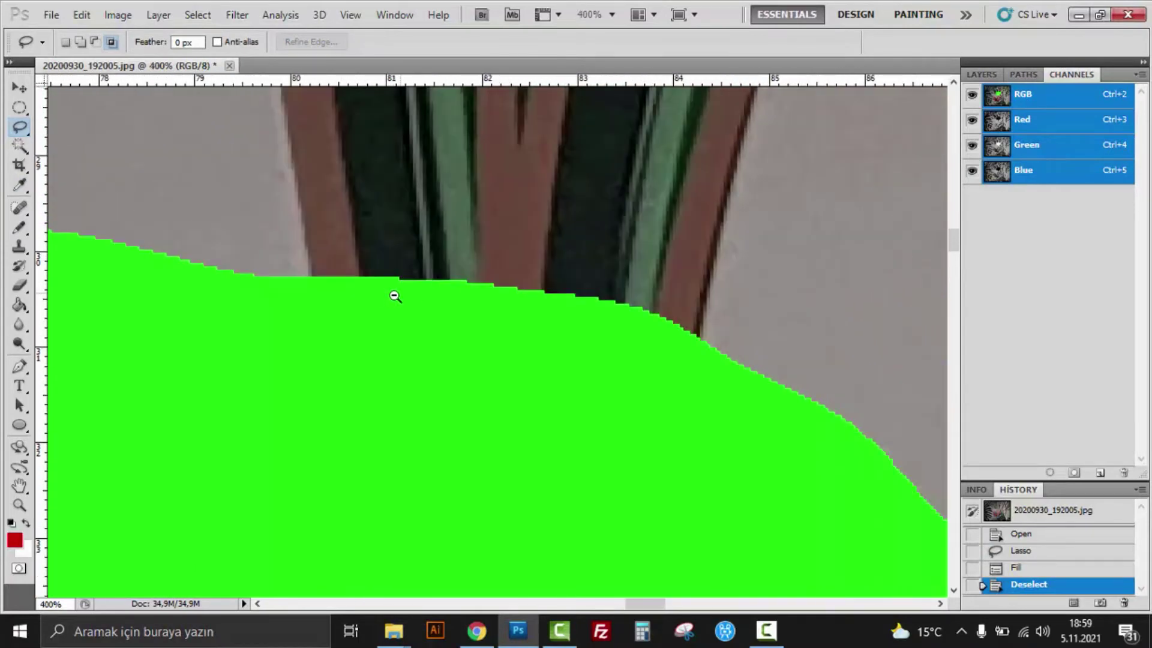
pyautogui.hotkey('ctrl', '-')
pyautogui.click(217, 42)
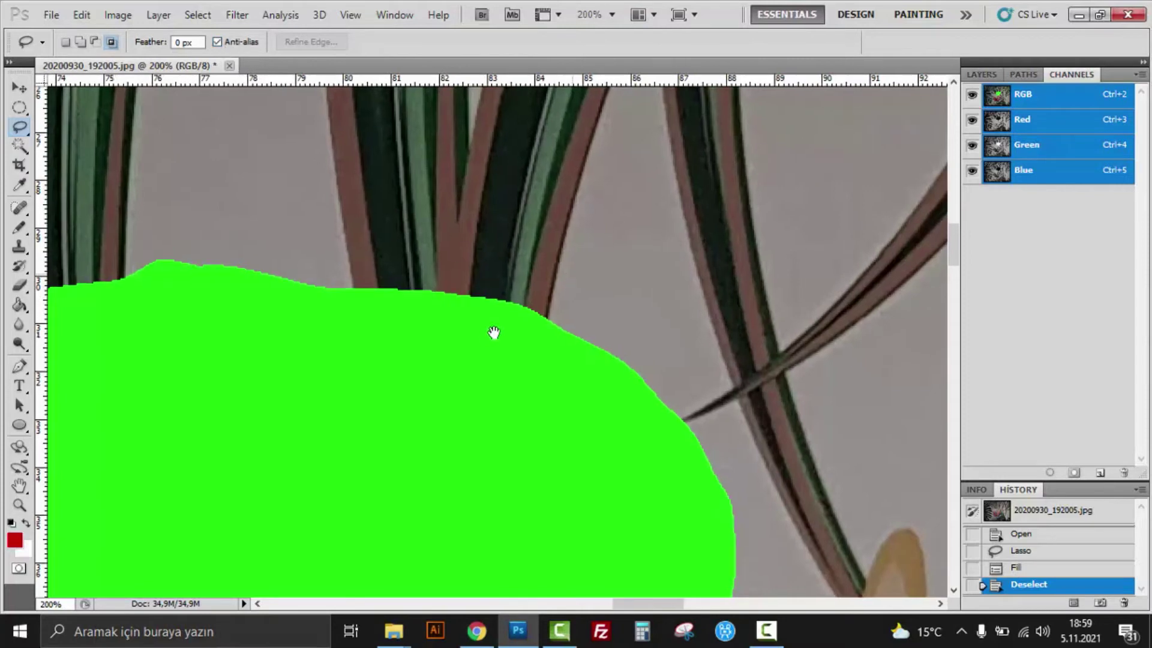
pyautogui.moveTo(488, 334); pyautogui.dragTo(413, 406)
pyautogui.moveTo(243, 213); pyautogui.dragTo(384, 143)
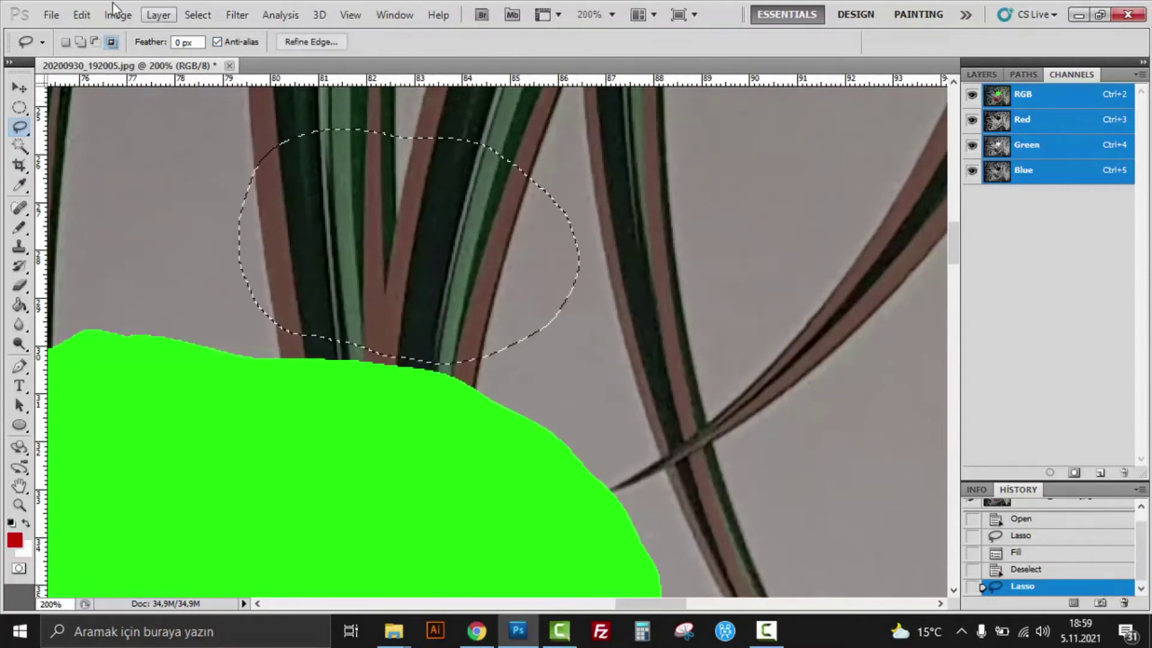
# - Fill the stem outline with the same green, deselect, and zoom in on its edge
pyautogui.click(84, 16)
pyautogui.click(126, 254)
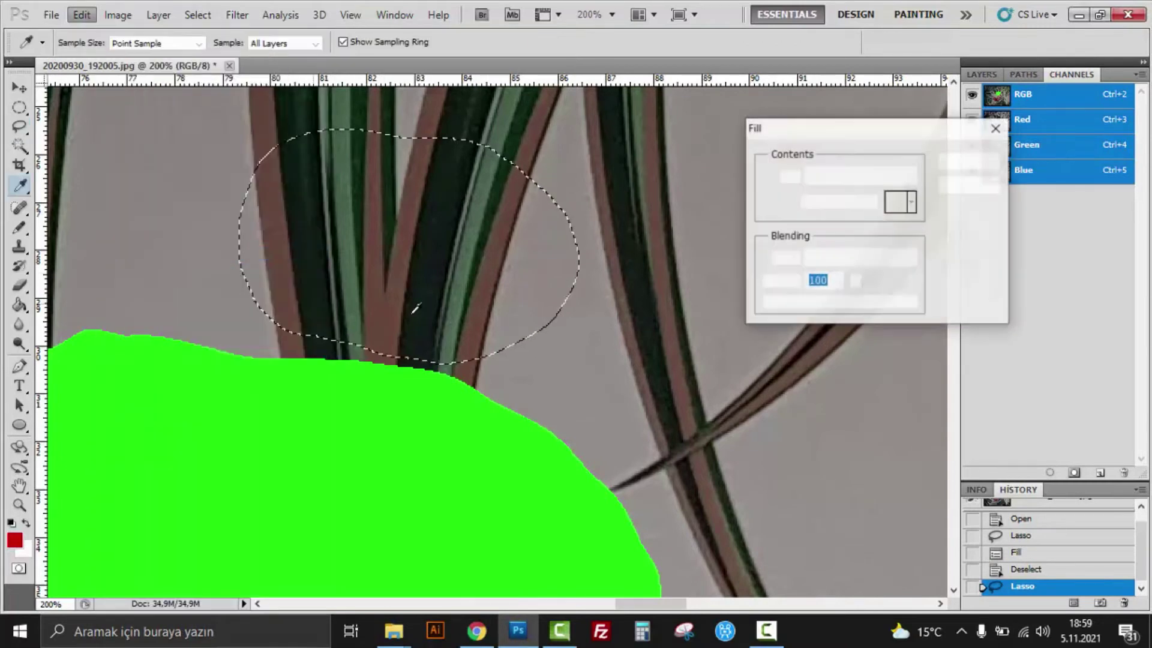
pyautogui.press('Return')
pyautogui.hotkey('ctrl', 'd')
pyautogui.keyDown('ctrl'); pyautogui.click(413, 139); pyautogui.keyUp('ctrl')
pyautogui.keyDown('ctrl'); pyautogui.click(452, 169); pyautogui.keyUp('ctrl')
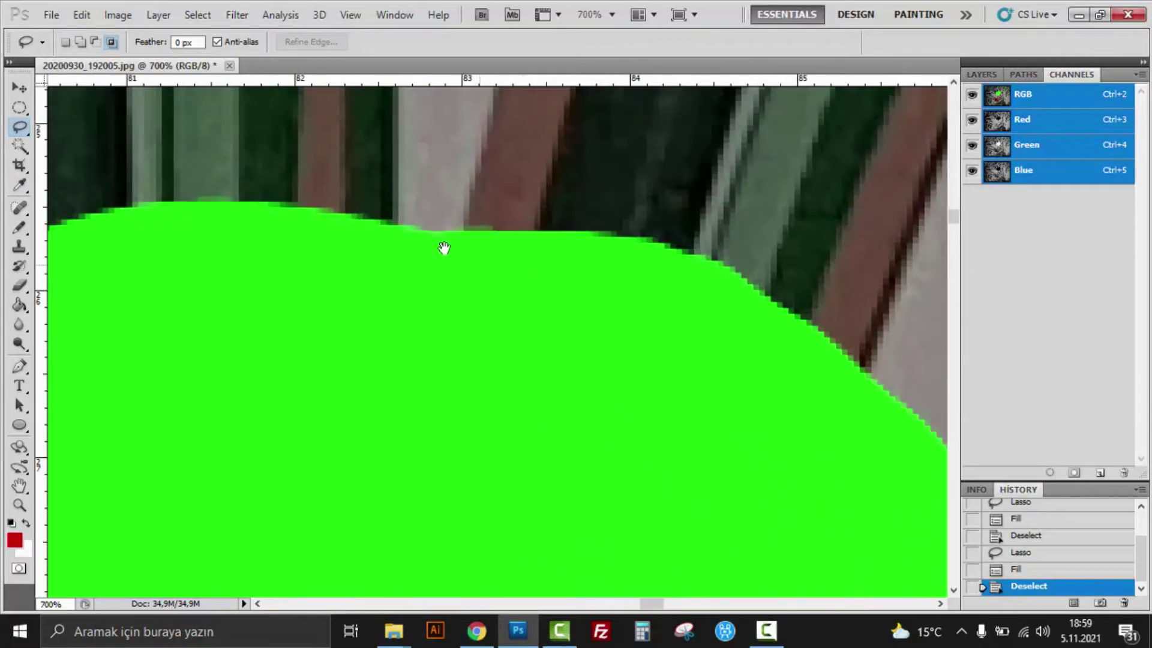
# - Pan and zoom back out to 400% to compare the green patch edges
pyautogui.moveTo(368, 270); pyautogui.dragTo(486, 260)
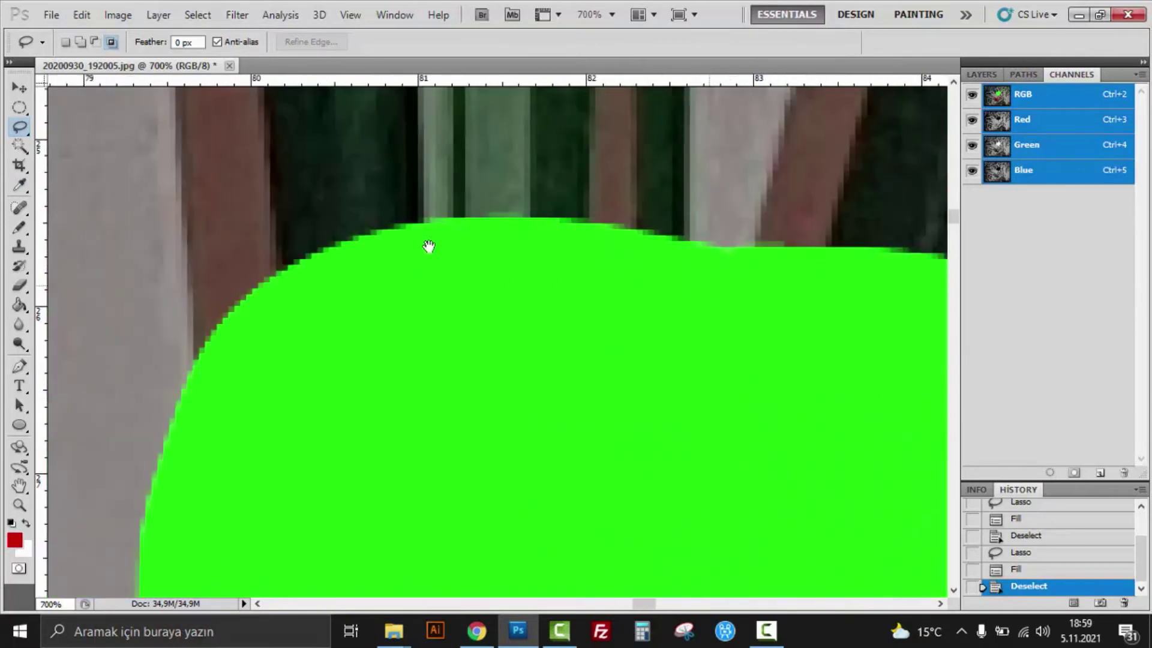
pyautogui.moveTo(273, 314); pyautogui.dragTo(417, 255)
pyautogui.hotkey('ctrl', '-')
pyautogui.hotkey('ctrl', '-')
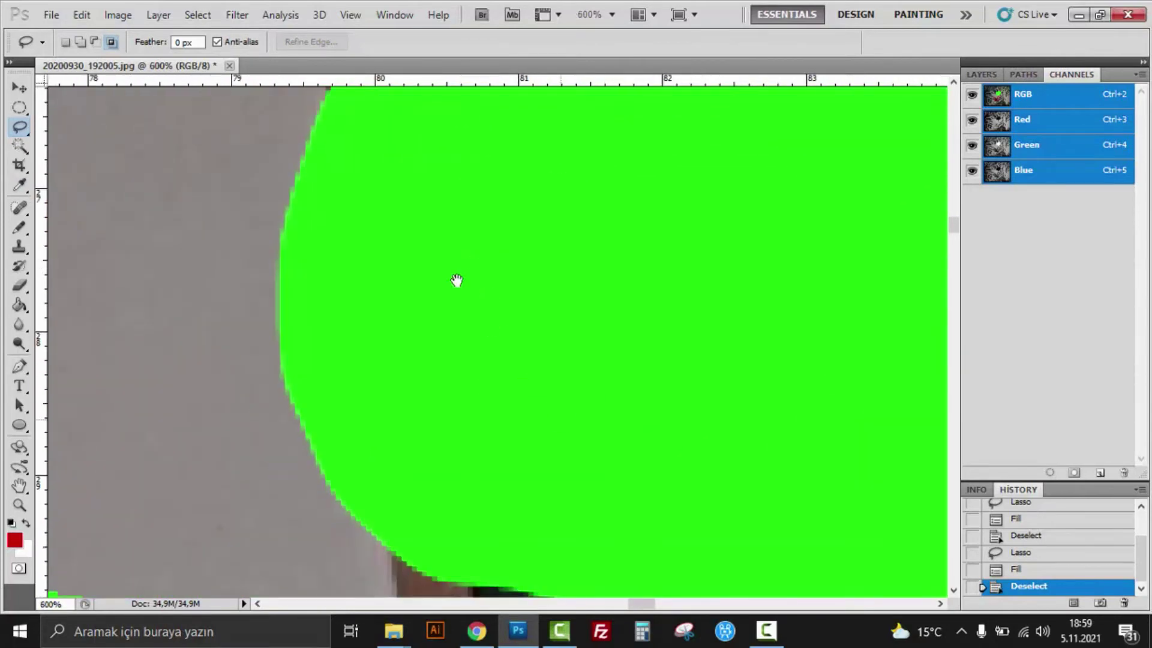
pyautogui.scroll(-3, 489, 327)
pyautogui.hotkey('ctrl', '-')
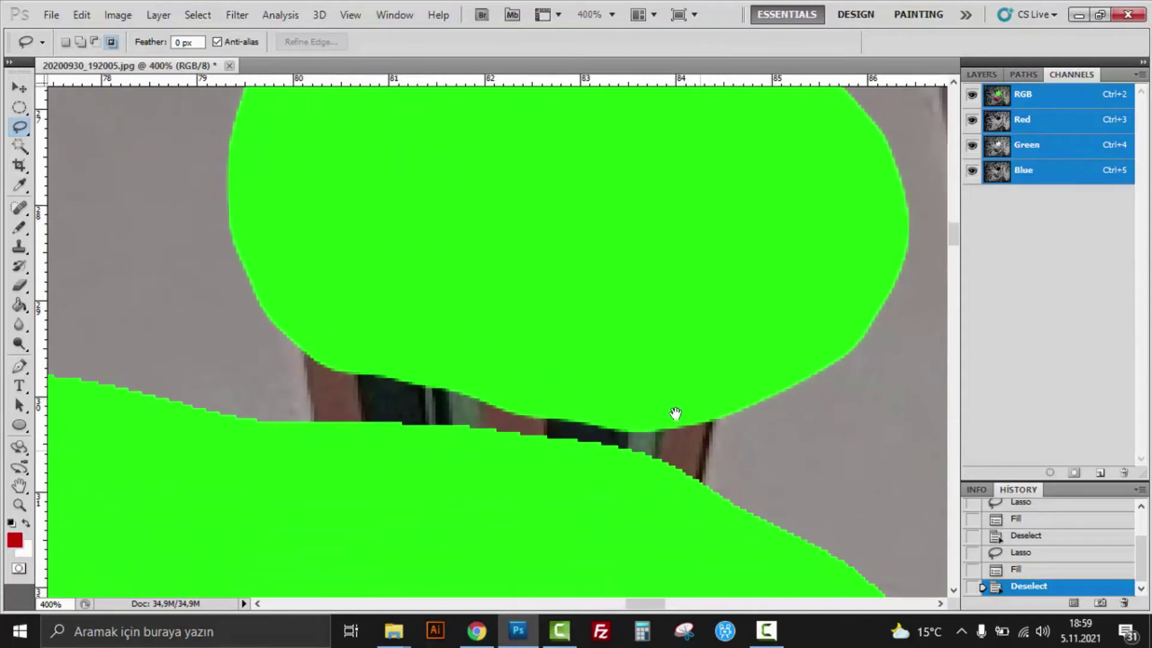
pyautogui.moveTo(674, 414); pyautogui.dragTo(612, 352)
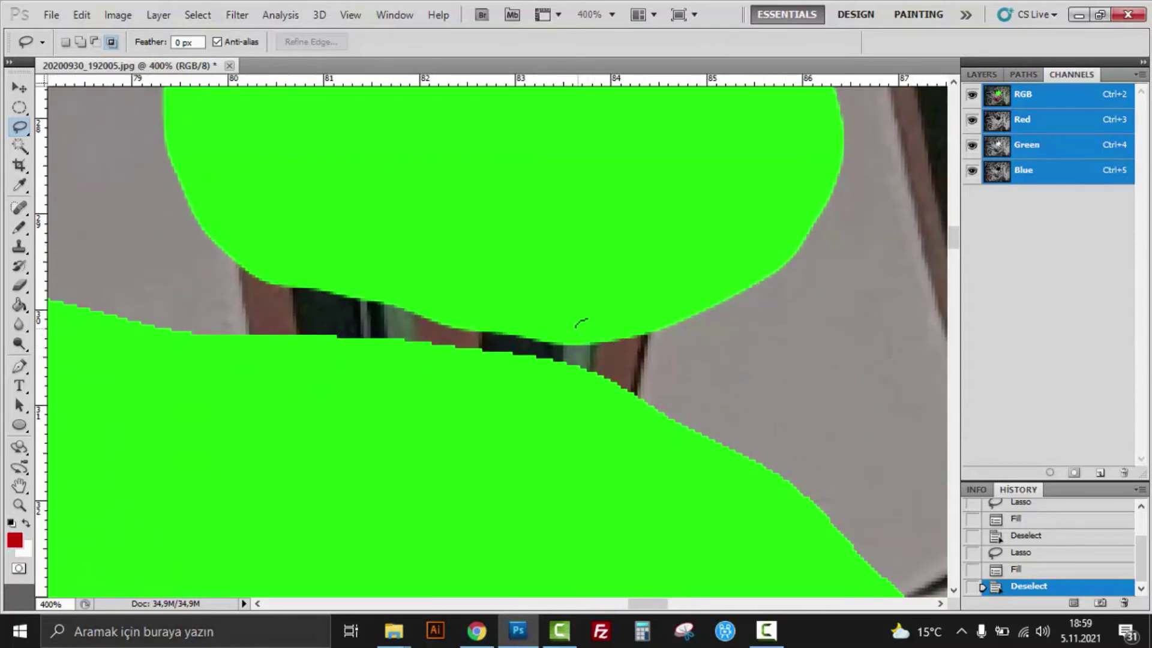
pyautogui.scroll(-1, 636, 354)
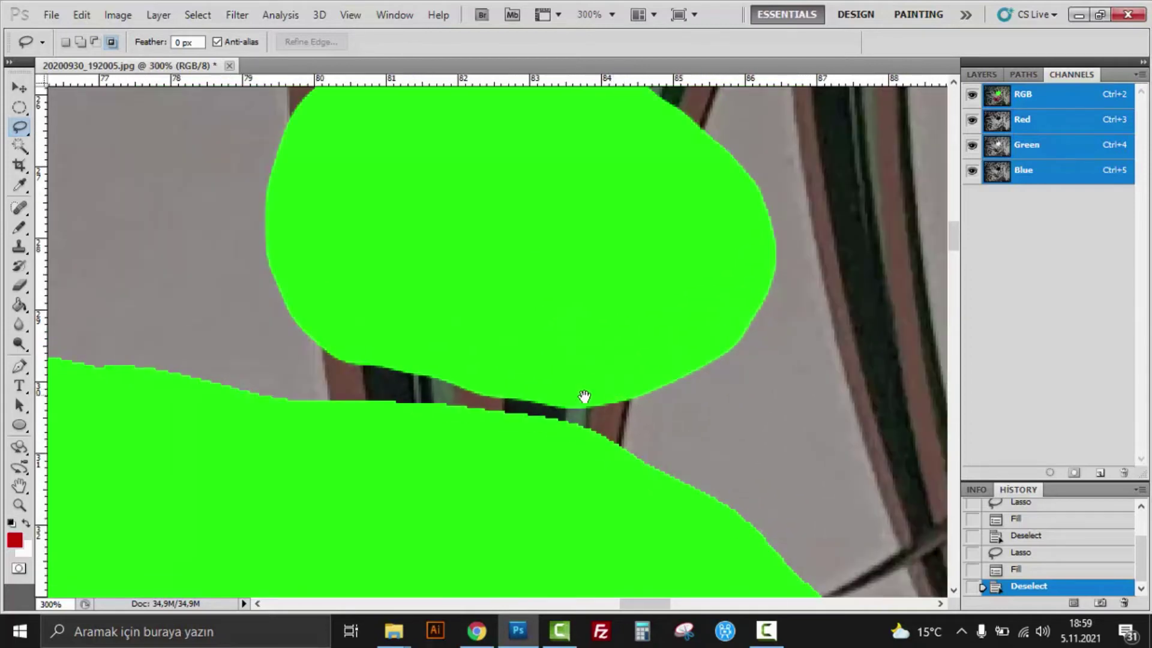
pyautogui.moveTo(553, 442); pyautogui.dragTo(540, 424)
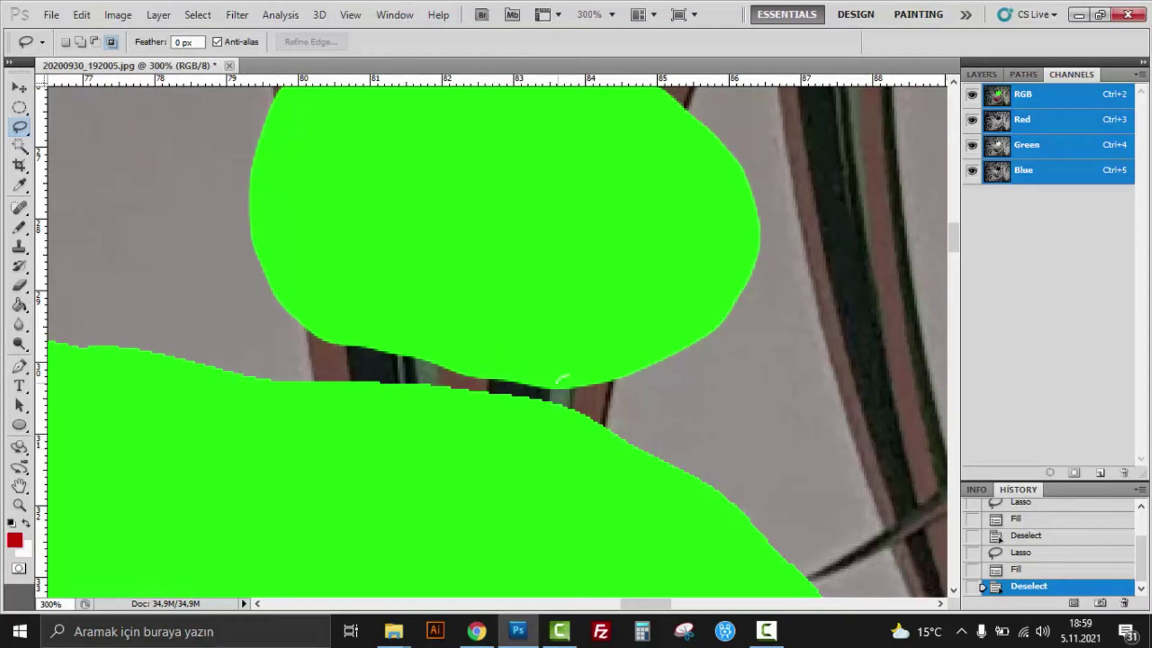
pyautogui.scroll(1, 596, 368)
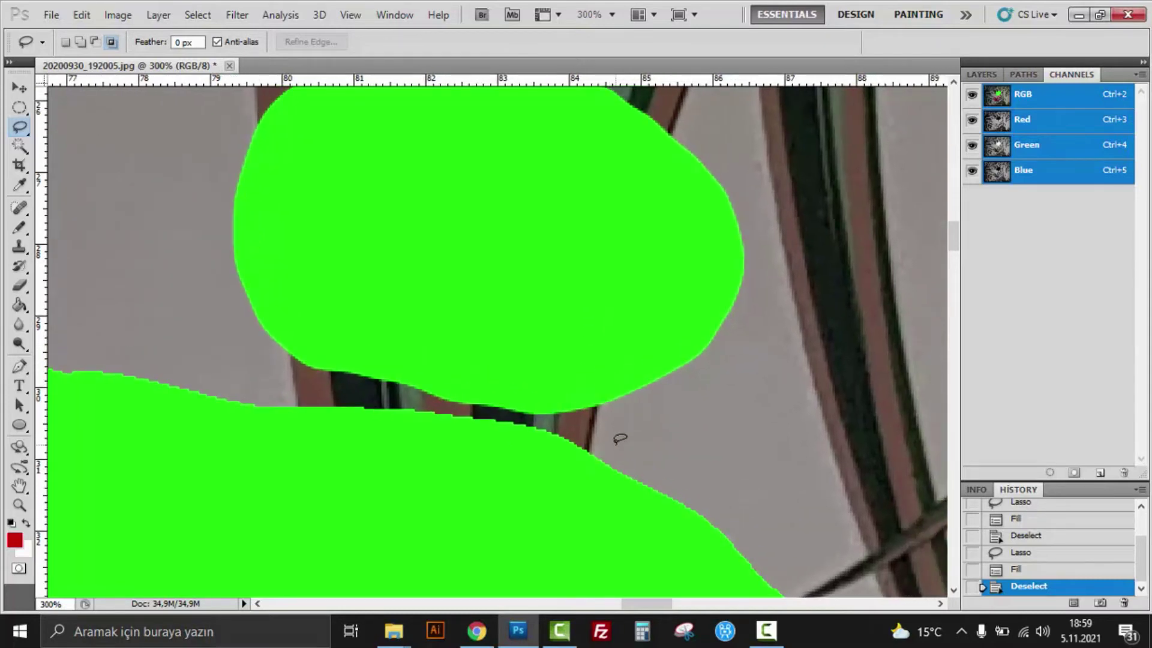
pyautogui.scroll(-3, 500, 444)
pyautogui.scroll(-2, 534, 398)
# - Draw a lasso selection, drop it, and open the Edit menu for preferences
pyautogui.moveTo(666, 359); pyautogui.dragTo(645, 447)
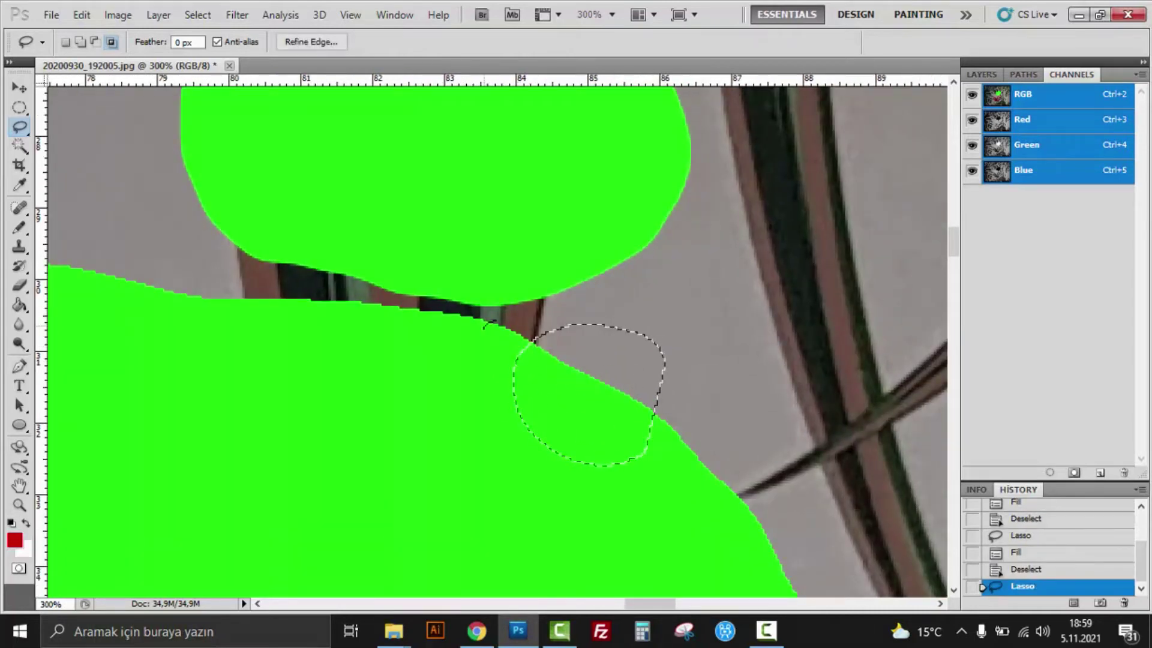
pyautogui.hotkey('ctrl', 'd')
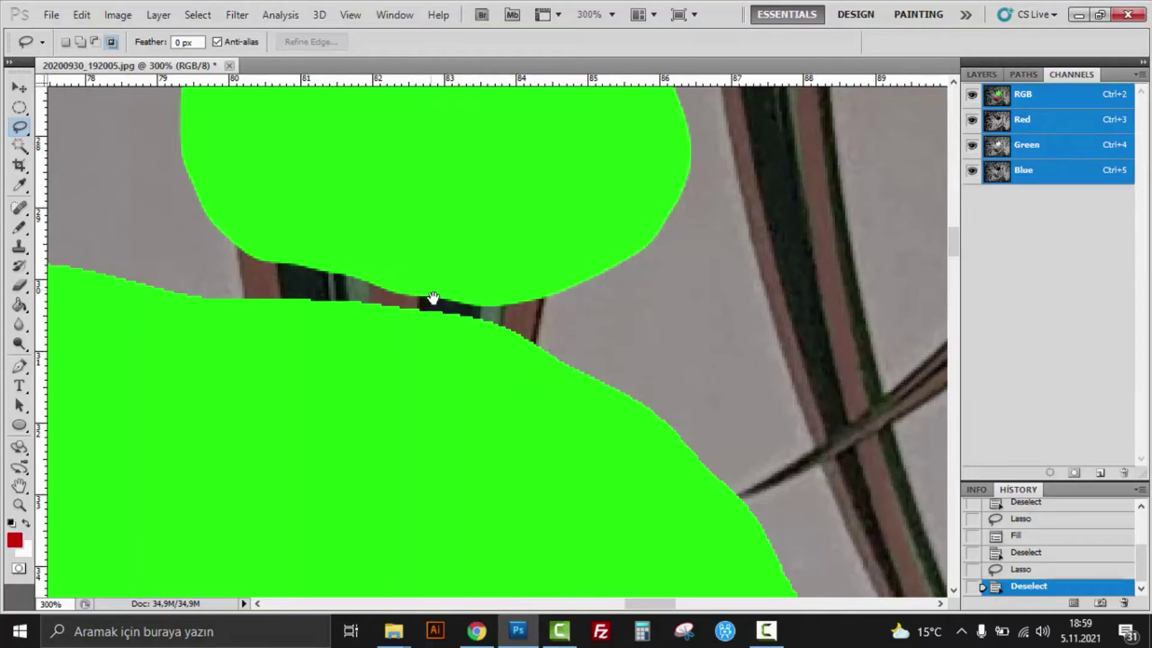
pyautogui.scroll(1, 431, 300)
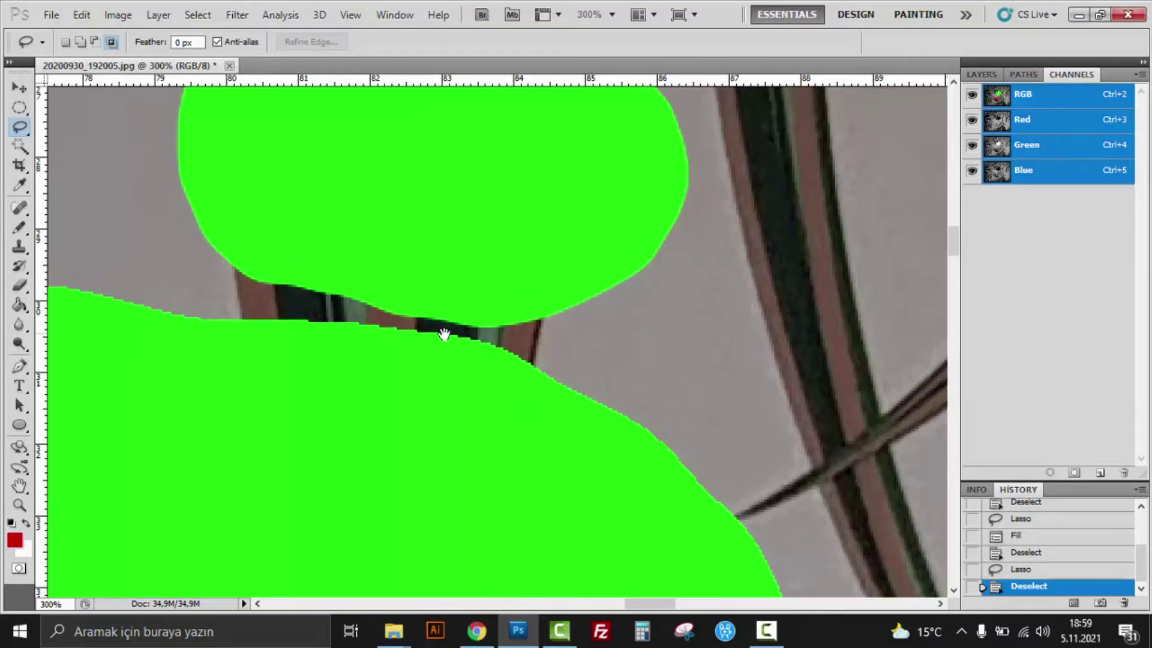
pyautogui.click(89, 17)
pyautogui.moveTo(141, 603)
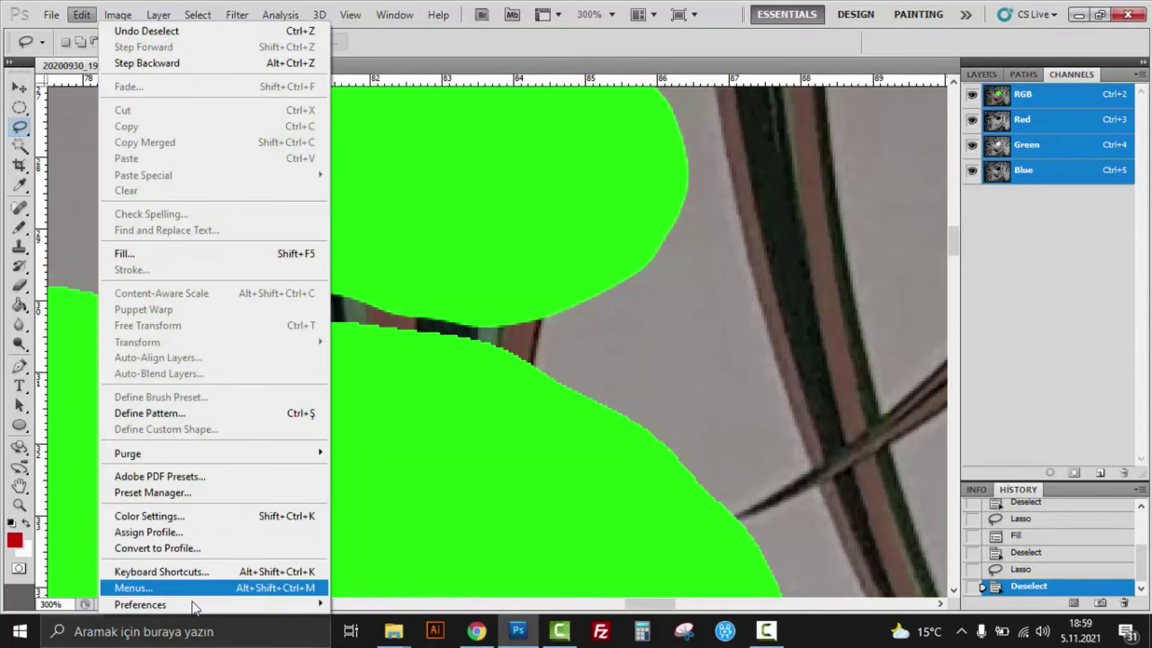
# - Confirm Nearest Neighbor interpolation, then create a white 2 × 2 cm document at 254 ppi
pyautogui.click(437, 412)
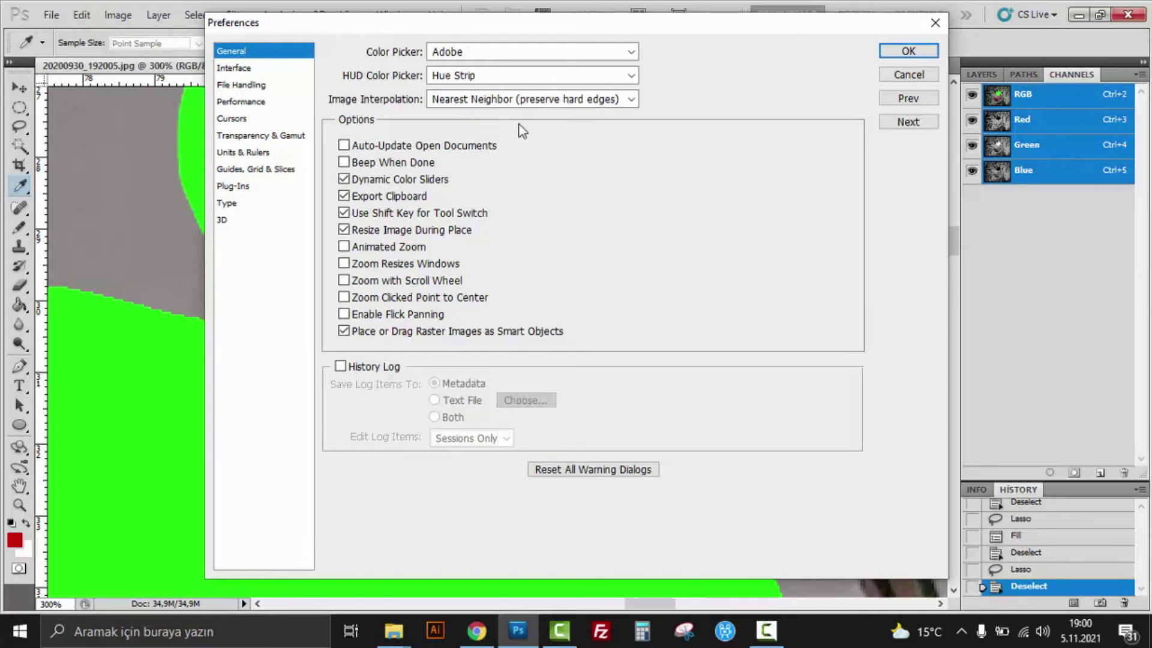
pyautogui.press('Return')
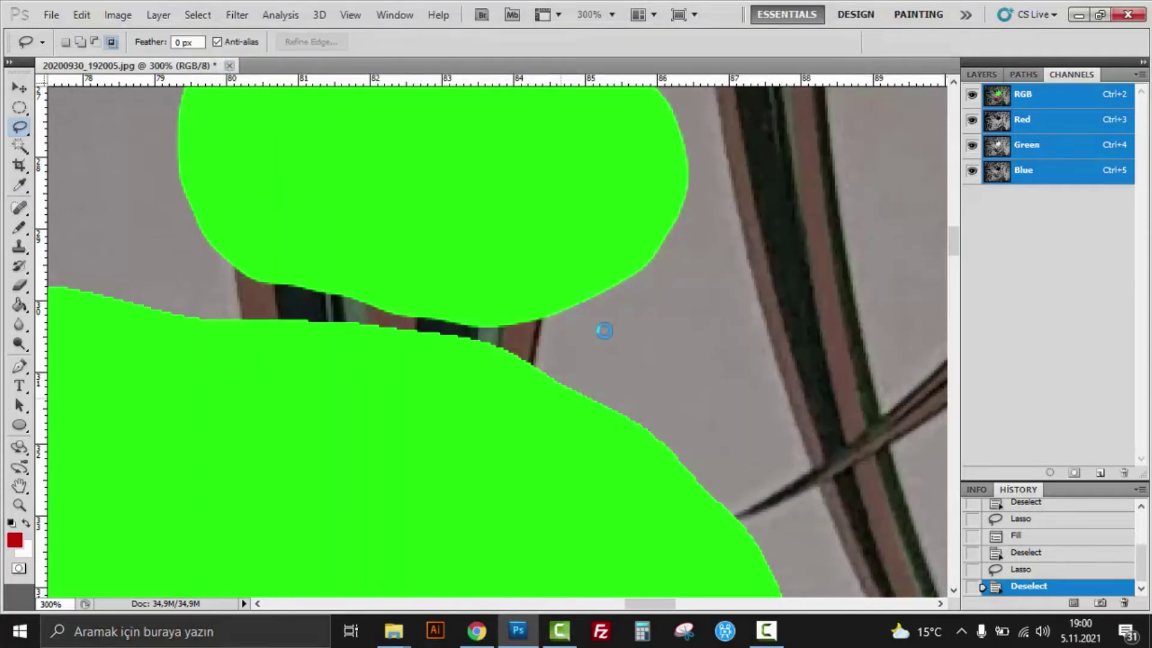
pyautogui.hotkey('ctrl', 'n')
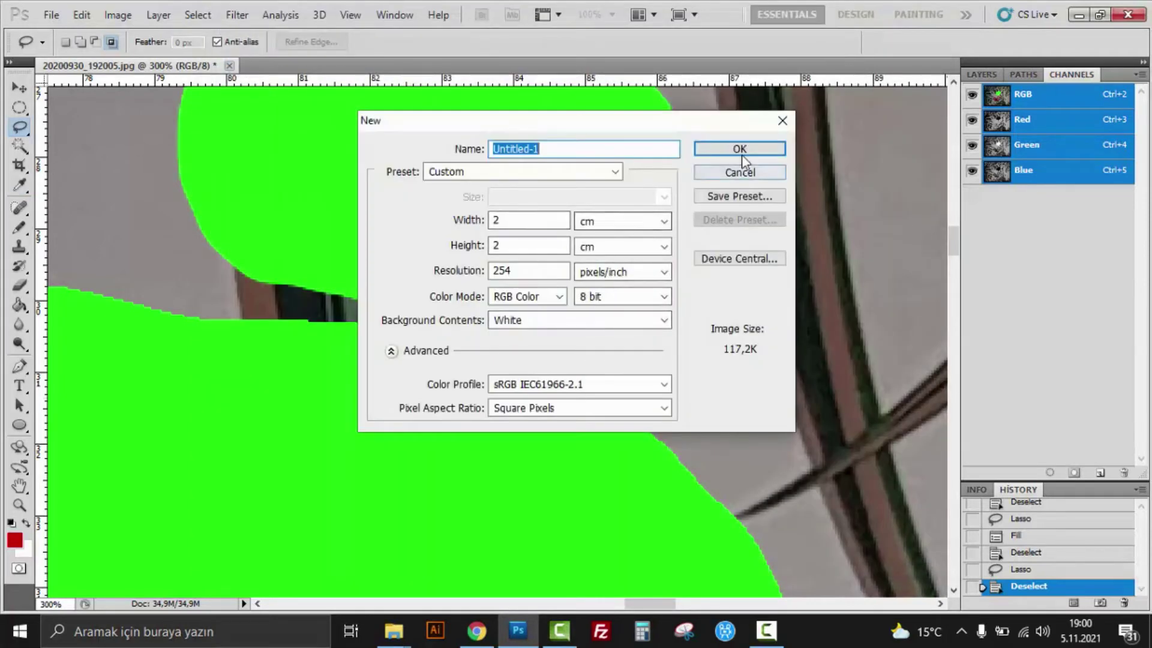
pyautogui.click(740, 150)
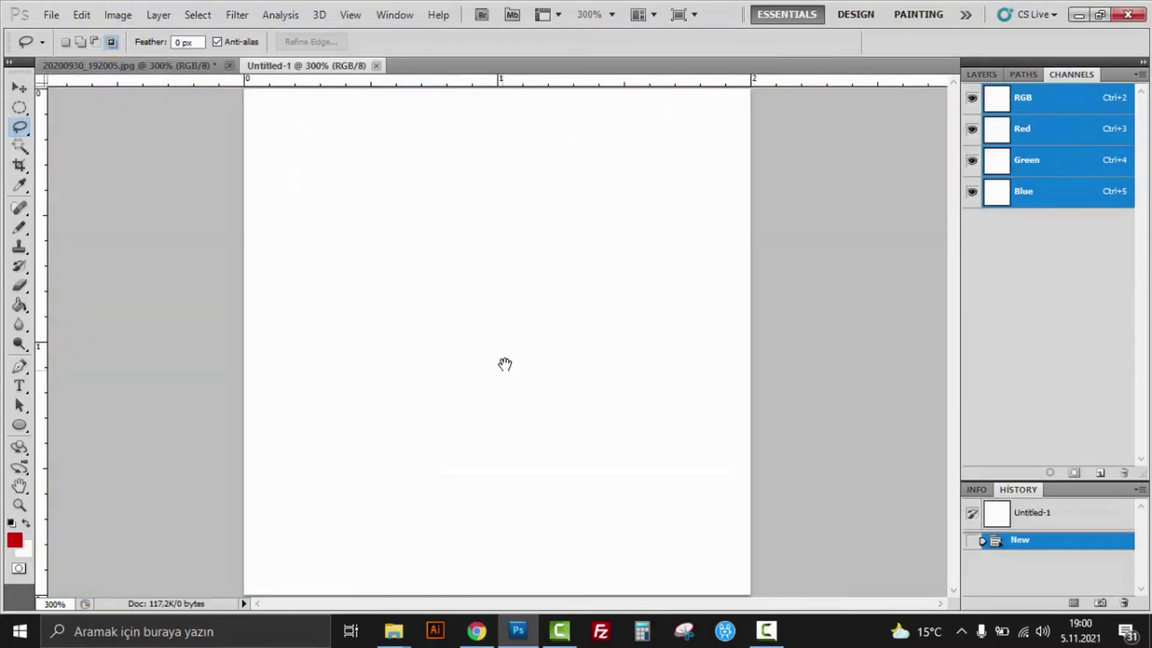
# - Draw a circular selection above the page centre, fill it with red foreground colour, and deselect
pyautogui.click(20, 109)
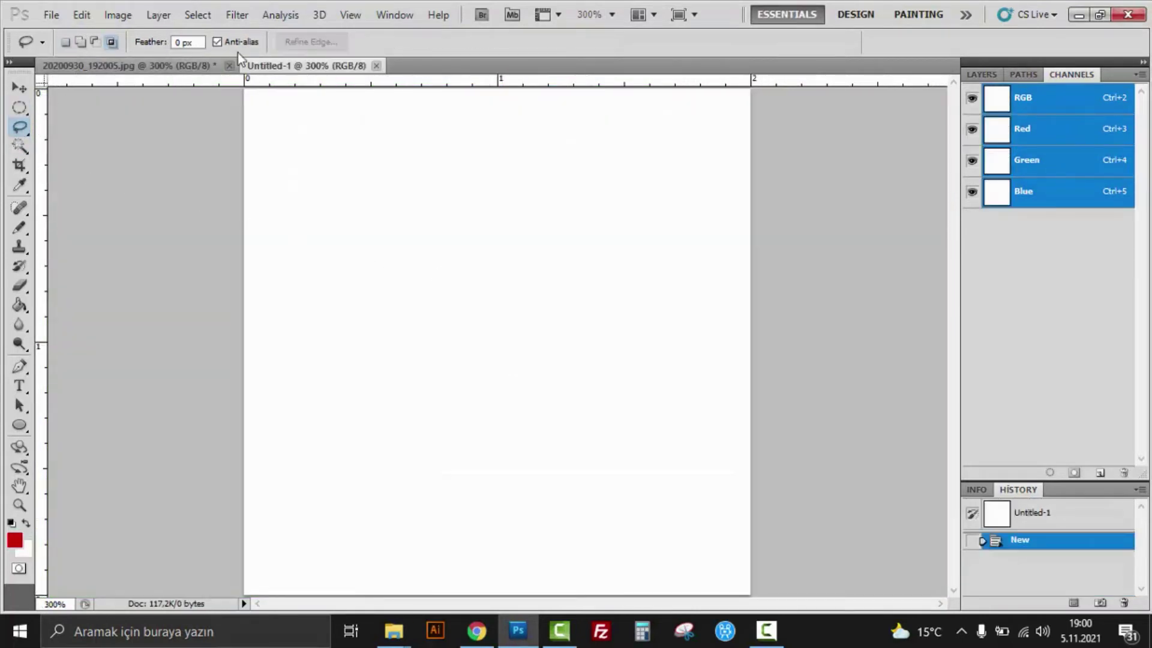
pyautogui.click(20, 108)
pyautogui.moveTo(518, 409); pyautogui.dragTo(670, 404)
pyautogui.moveTo(655, 448); pyautogui.dragTo(656, 447)
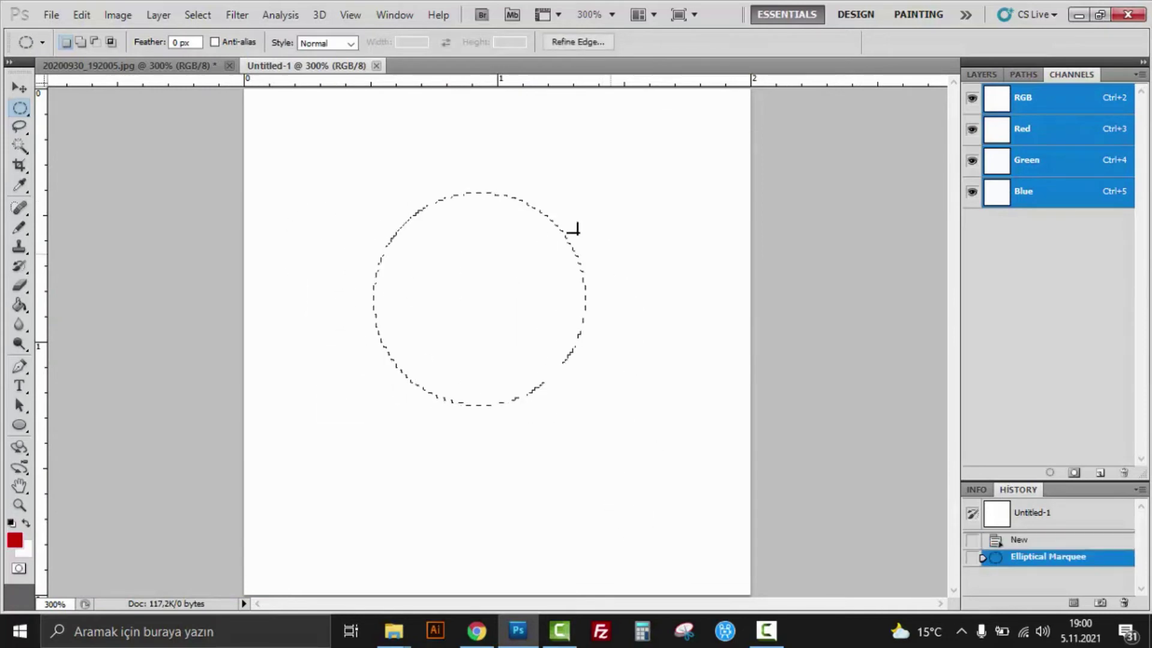
pyautogui.click(82, 14)
pyautogui.click(162, 254)
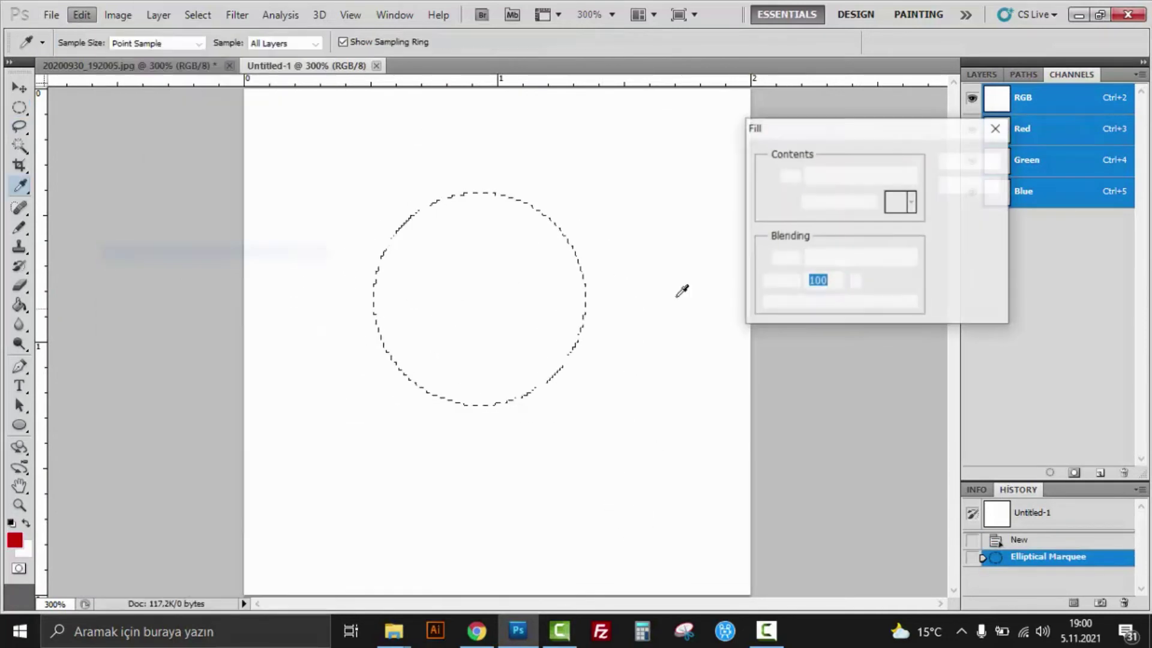
pyautogui.click(857, 177)
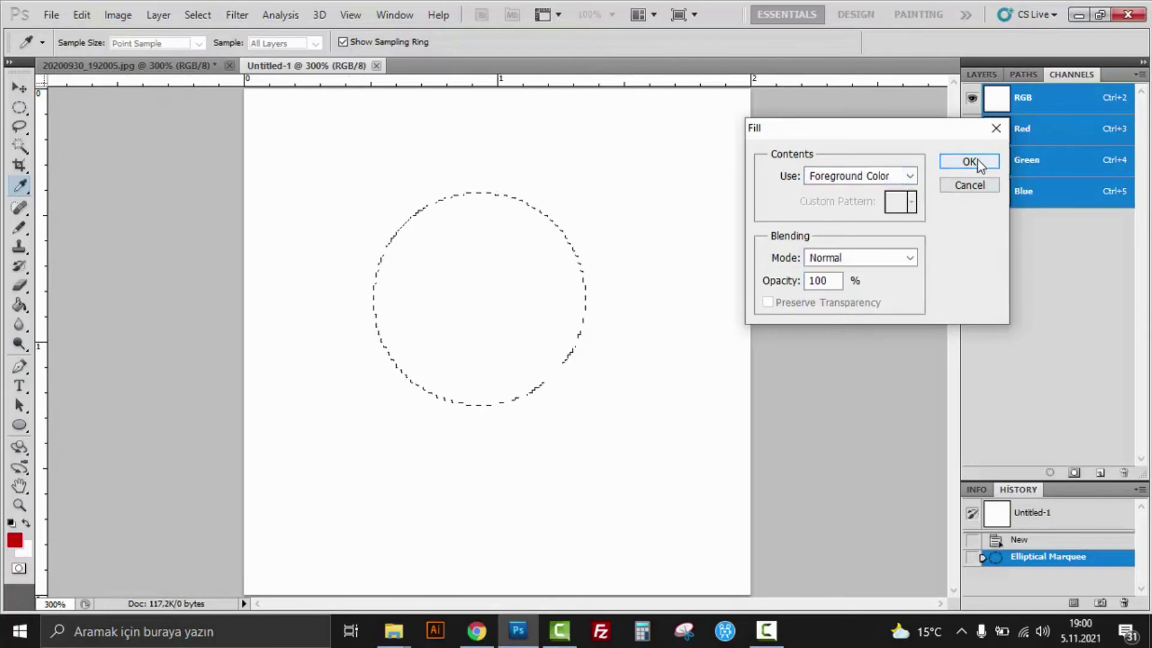
pyautogui.click(980, 160)
pyautogui.hotkey('ctrl', 'd')
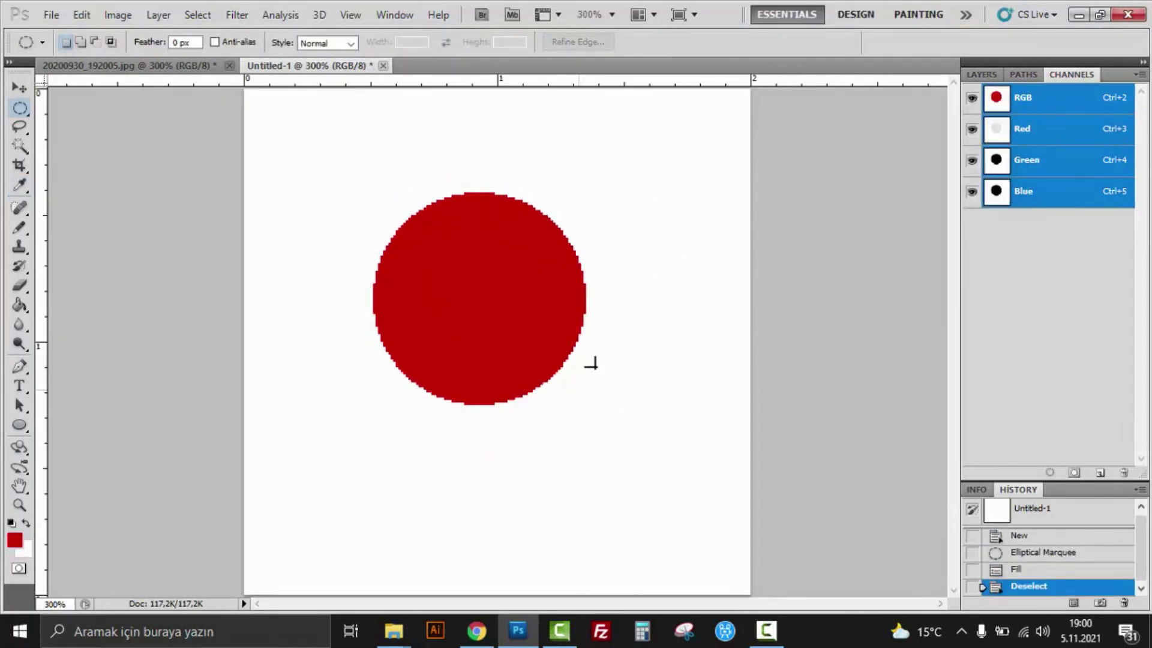
# - Resize the document width to 4 cm, inspect the jagged circle, then undo the resize
pyautogui.click(120, 15)
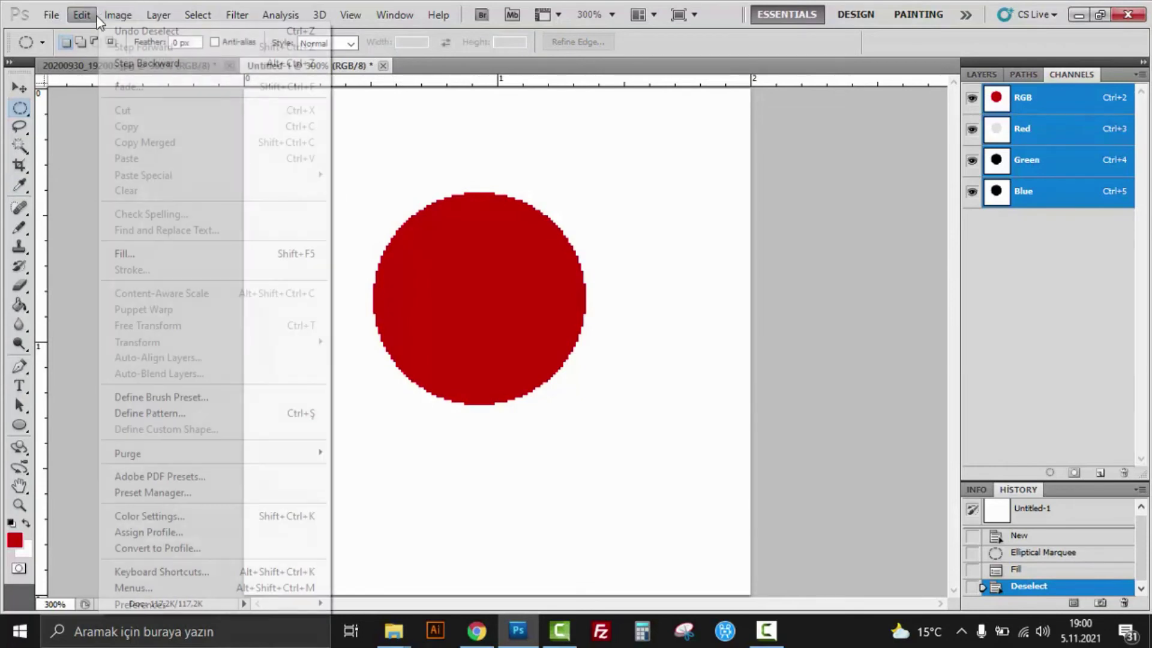
pyautogui.click(192, 138)
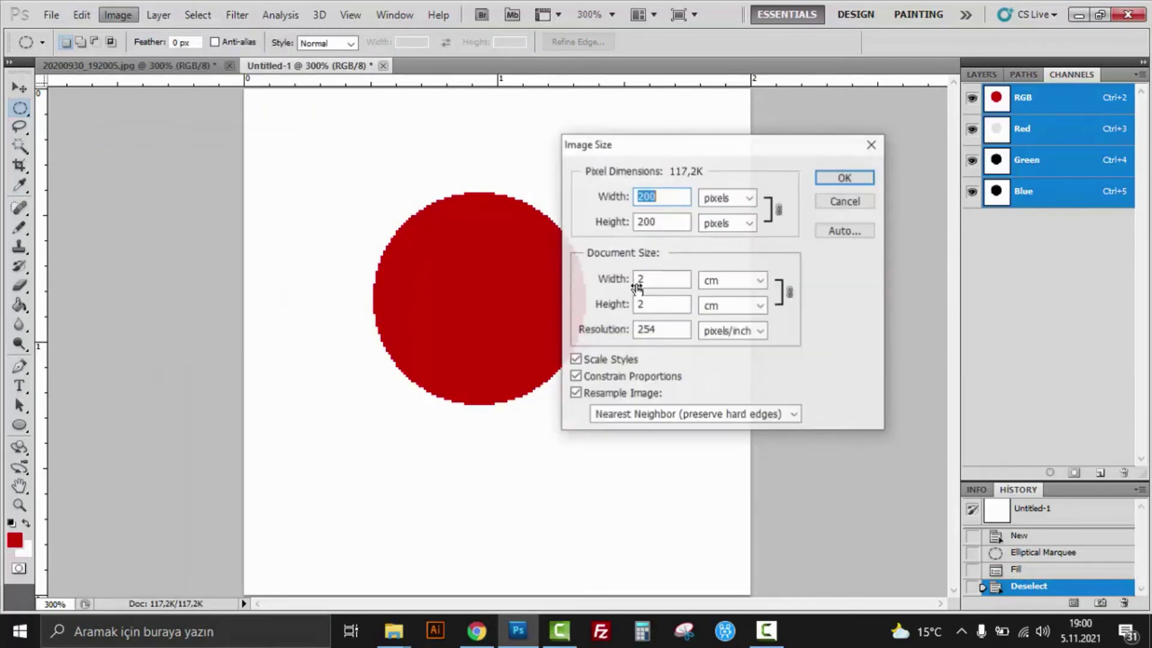
pyautogui.click(663, 280)
pyautogui.write('4')
pyautogui.press('Return')
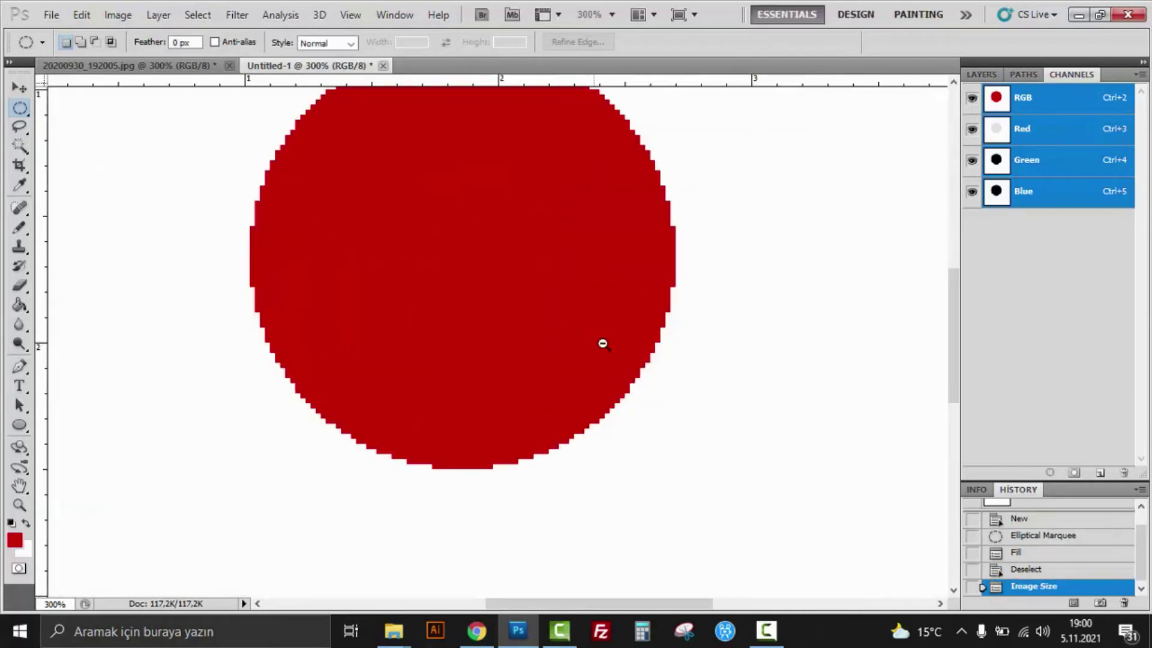
pyautogui.keyDown('alt'); pyautogui.click(603, 344); pyautogui.keyUp('alt')
pyautogui.keyDown('ctrl'); pyautogui.click(514, 247); pyautogui.keyUp('ctrl')
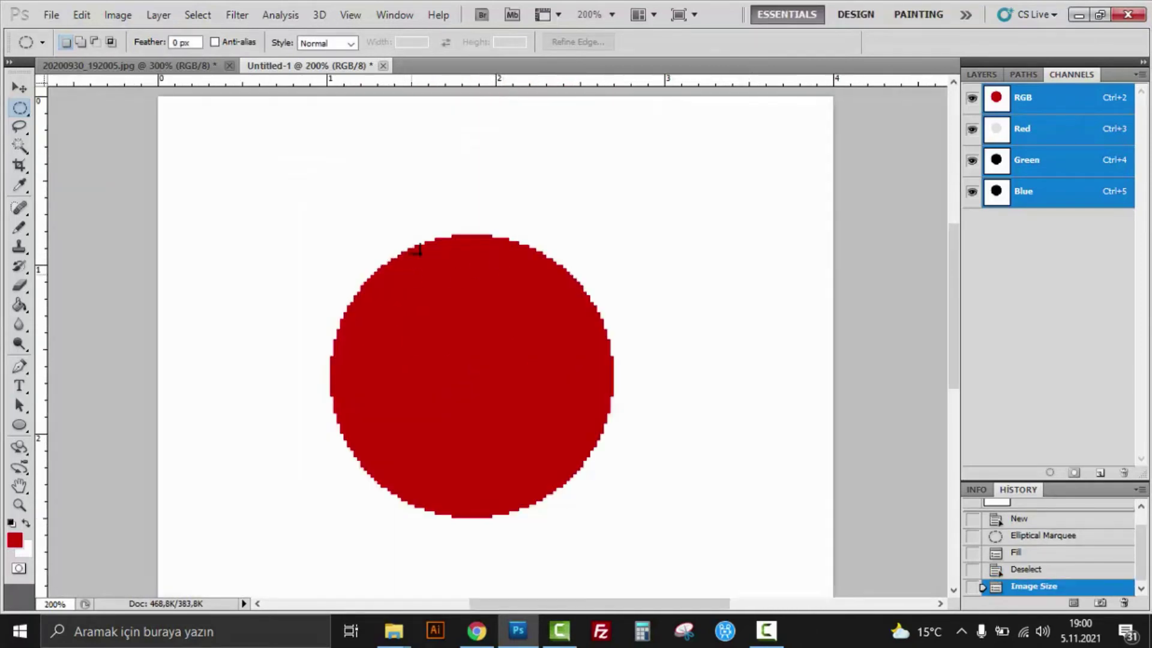
pyautogui.hotkey('ctrl', 'alt', 'z')
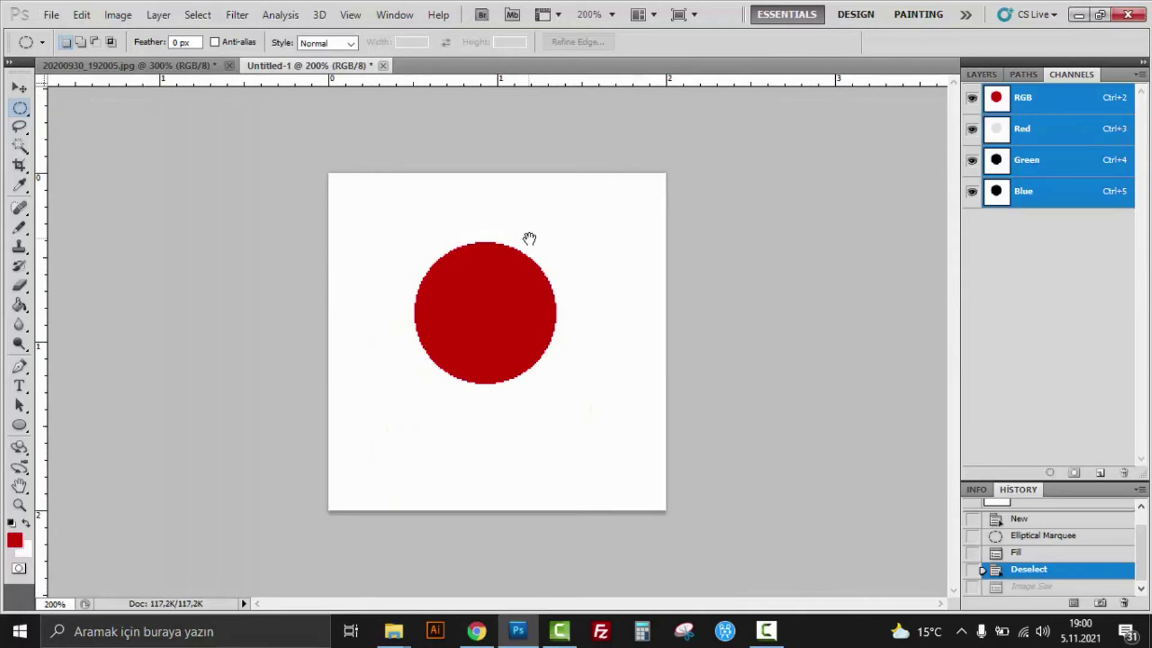
pyautogui.hotkey('ctrl', 'k')
# - Set default image interpolation to Bicubic (best for smooth gradients) and close Preferences
pyautogui.click(507, 101)
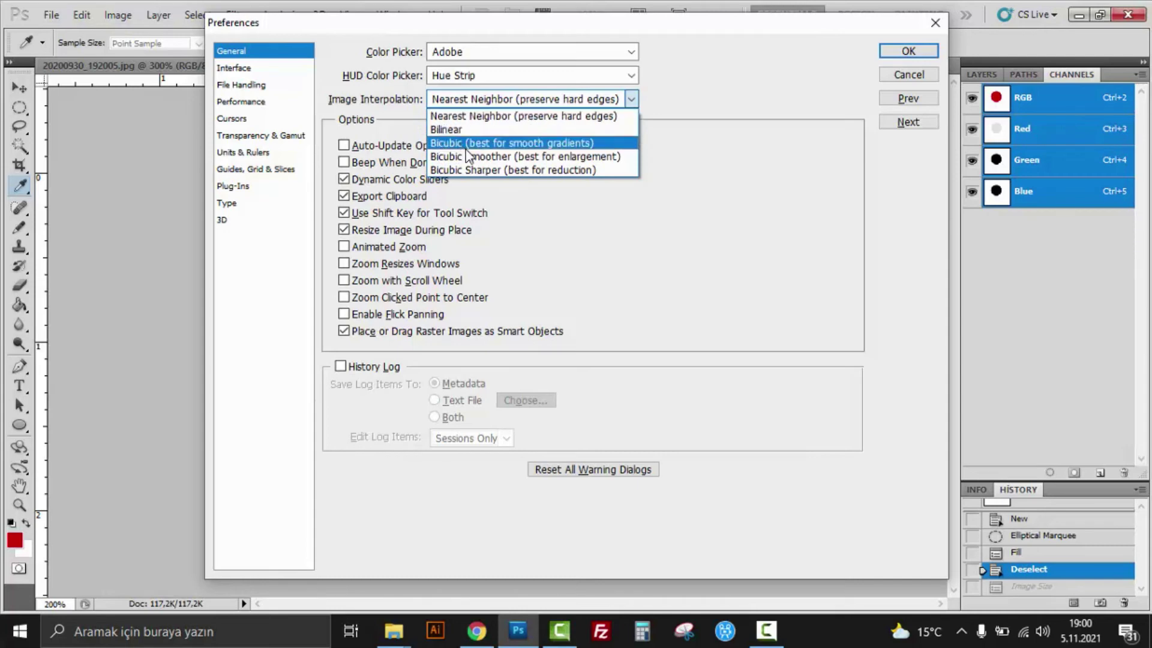
pyautogui.click(465, 146)
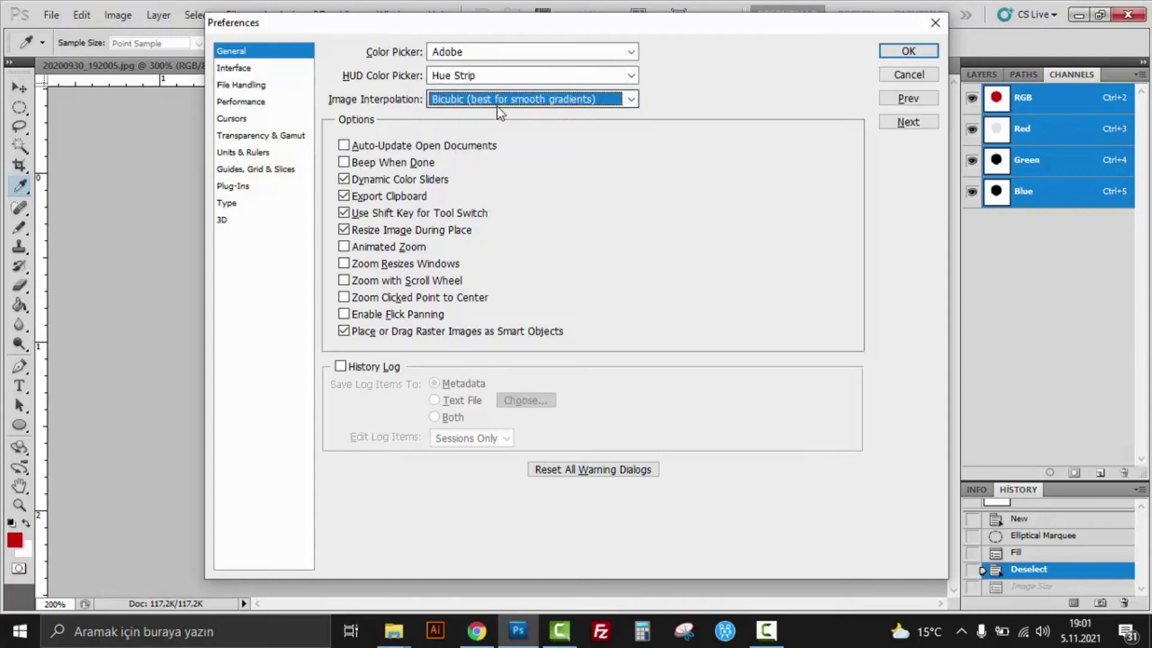
pyautogui.click(929, 55)
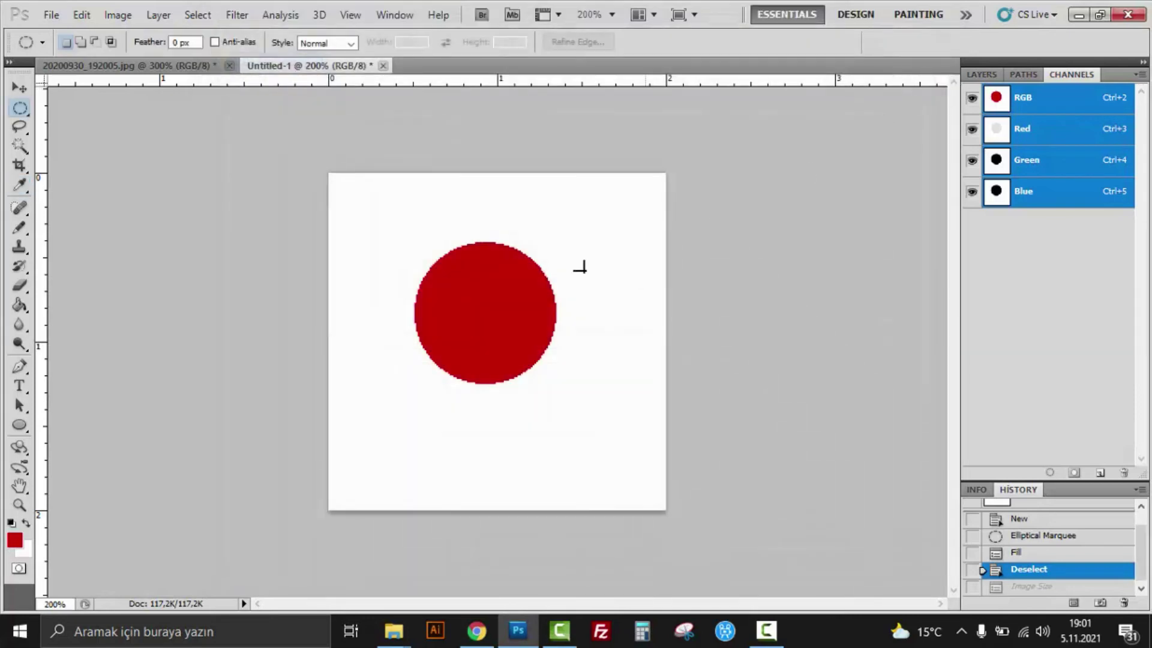
# - Resample the circle document to 4 cm width with Bicubic, inspect it, then view the photo
pyautogui.click(118, 15)
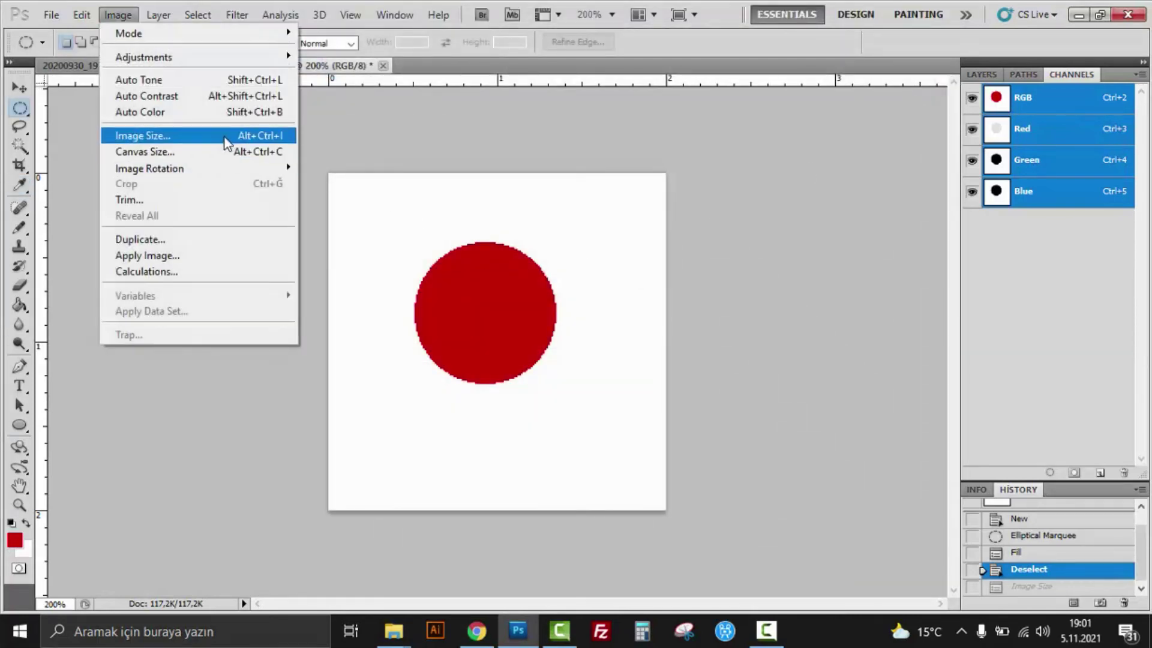
pyautogui.click(204, 136)
pyautogui.doubleClick(642, 279)
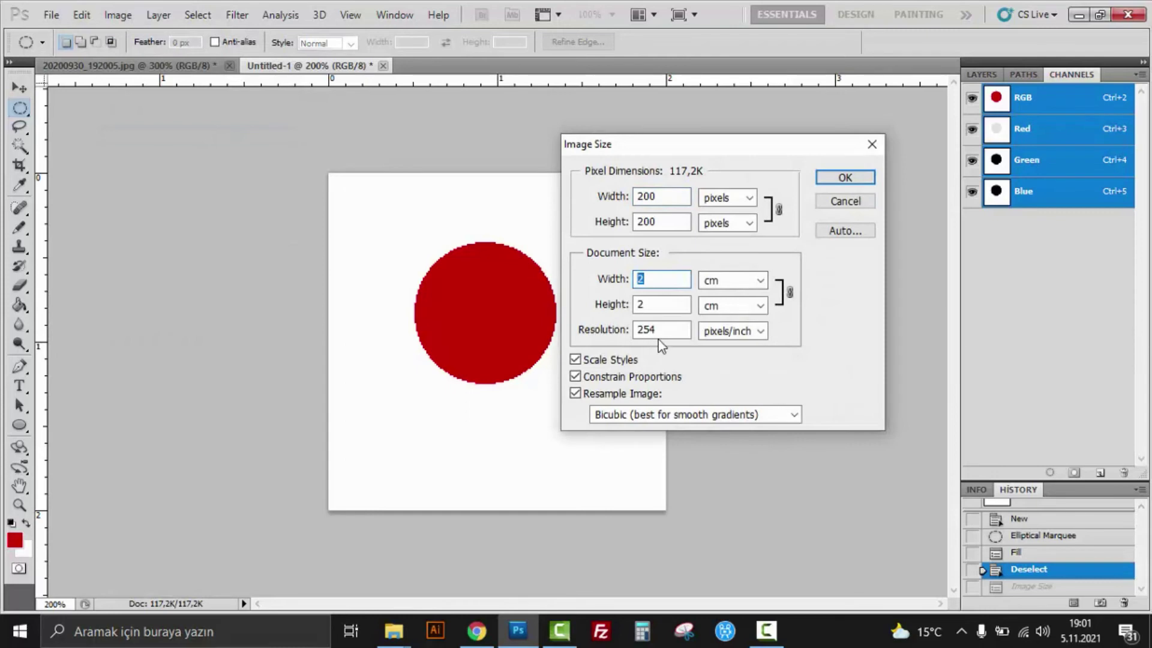
pyautogui.write('4')
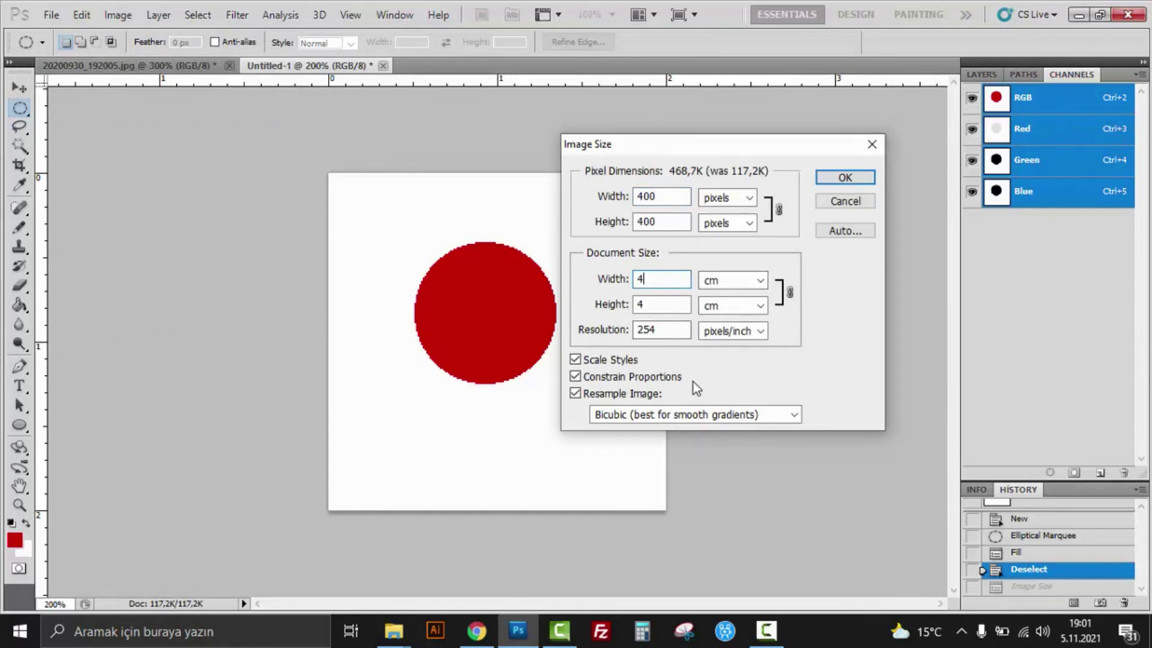
pyautogui.press('Return')
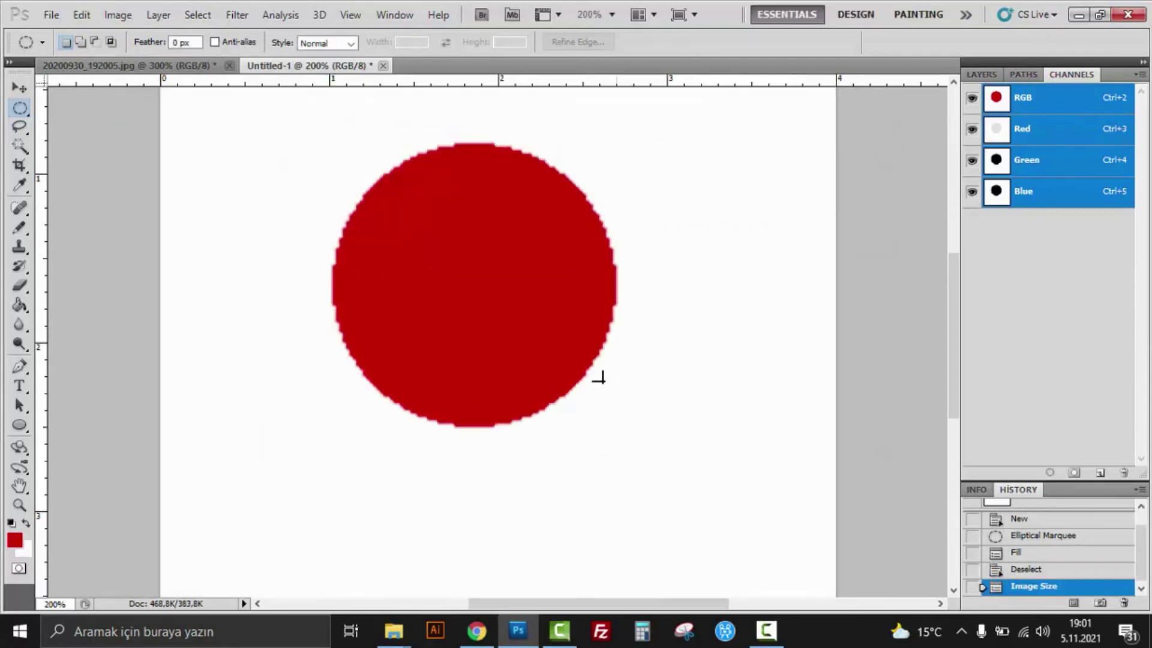
pyautogui.scroll(1, 592, 216)
pyautogui.scroll(1, 596, 200)
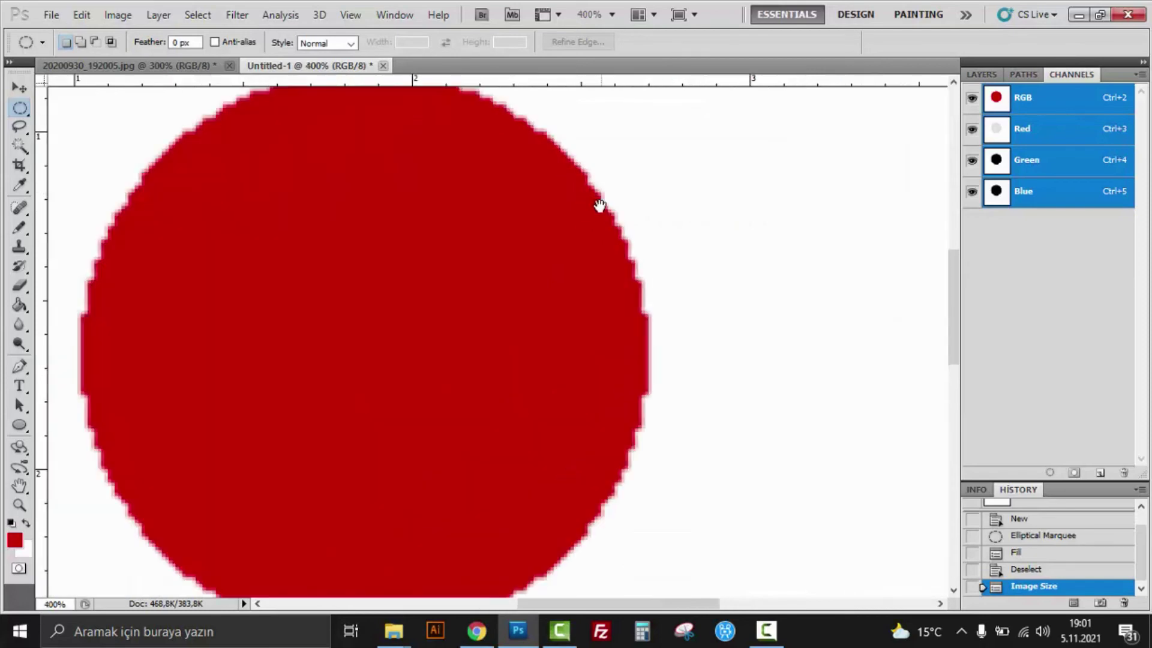
pyautogui.moveTo(555, 247); pyautogui.dragTo(545, 264)
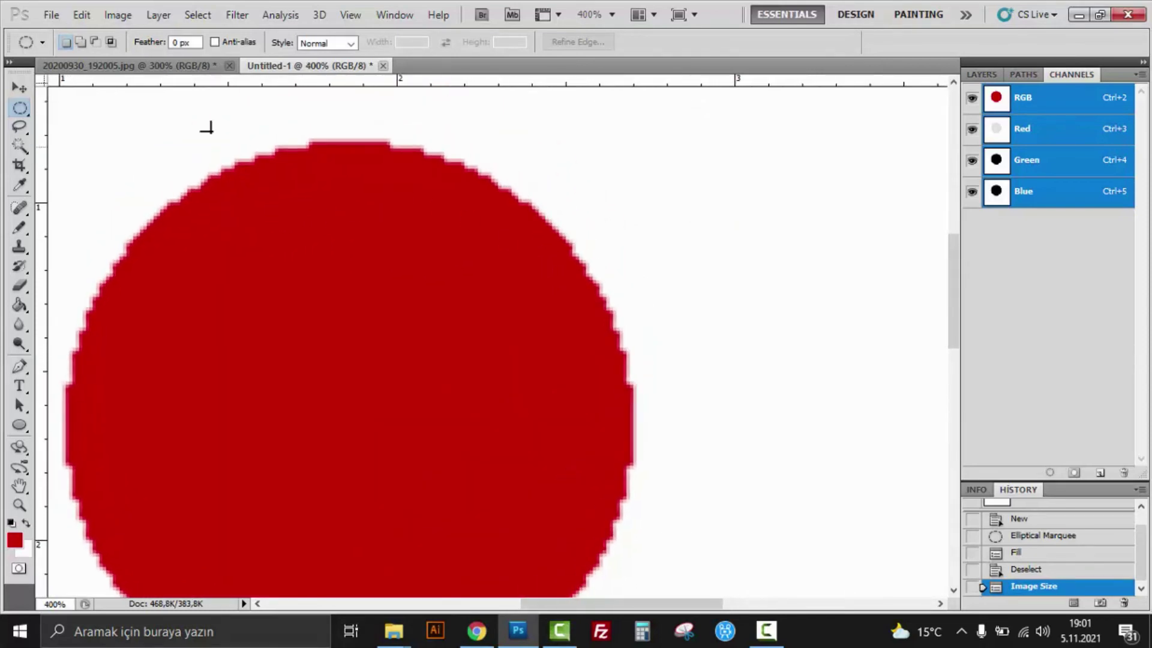
pyautogui.click(191, 67)
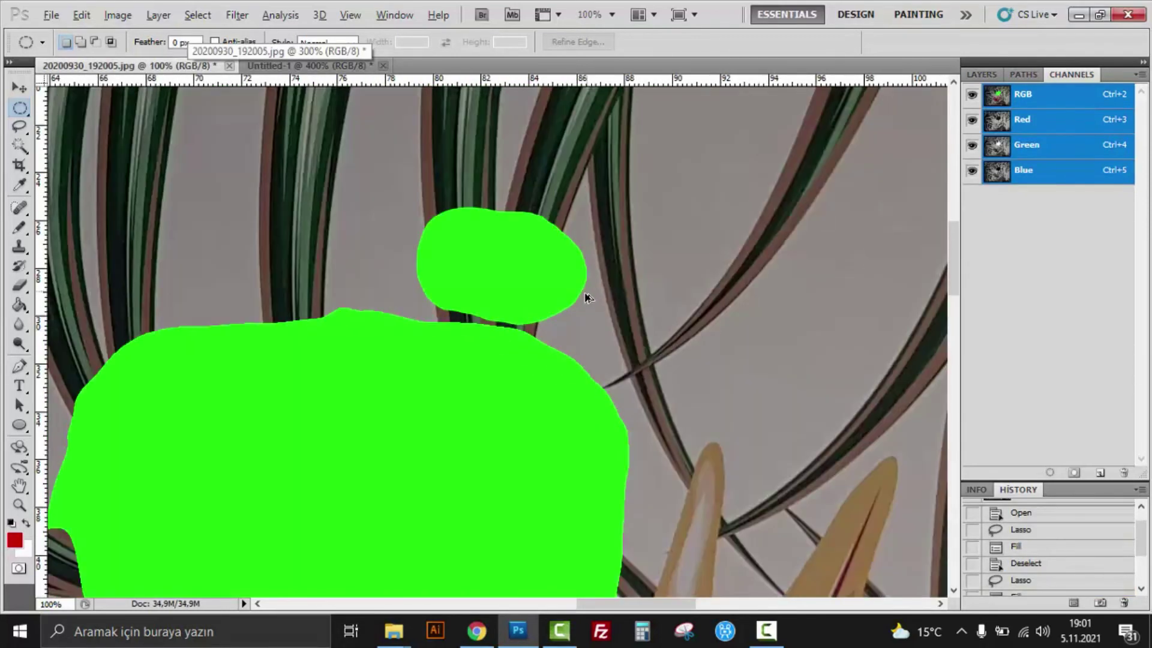
# - Revert the photo's green fills, lasso part of a stem, and return to the red-circle document
pyautogui.hotkey('ctrl', 'alt', 'z')
pyautogui.hotkey('ctrl', 'alt', 'z')
pyautogui.hotkey('ctrl', 'alt', 'z')
pyautogui.hotkey('ctrl', 'alt', 'z')
pyautogui.hotkey('ctrl', 'alt', 'z')
pyautogui.hotkey('ctrl', 'alt', 'z')
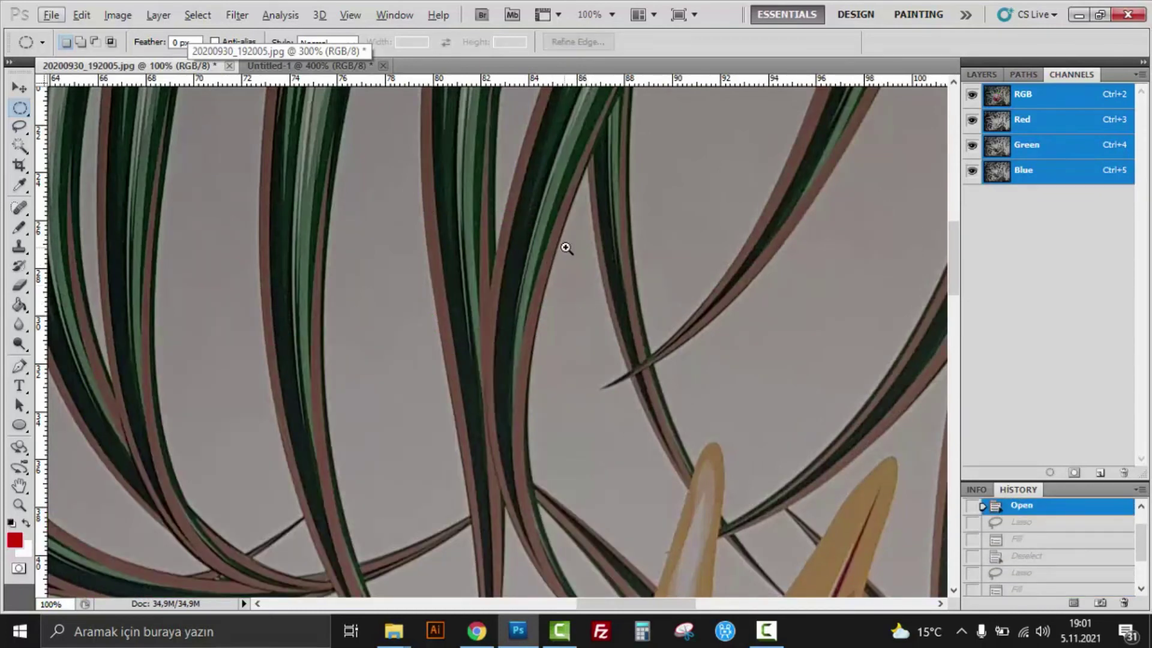
pyautogui.scroll(1, 544, 303)
pyautogui.scroll(8, 543, 303)
pyautogui.press('l')
pyautogui.scroll(-3, 399, 250)
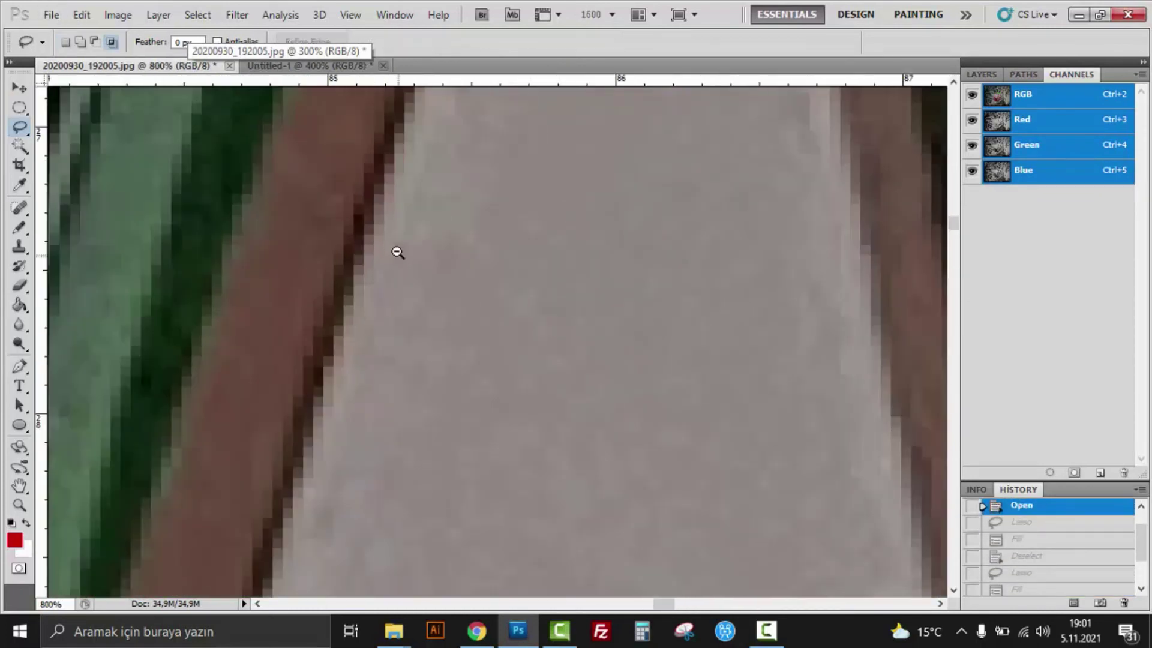
pyautogui.scroll(-2, 398, 252)
pyautogui.moveTo(368, 192); pyautogui.dragTo(396, 198)
pyautogui.scroll(-2, 398, 276)
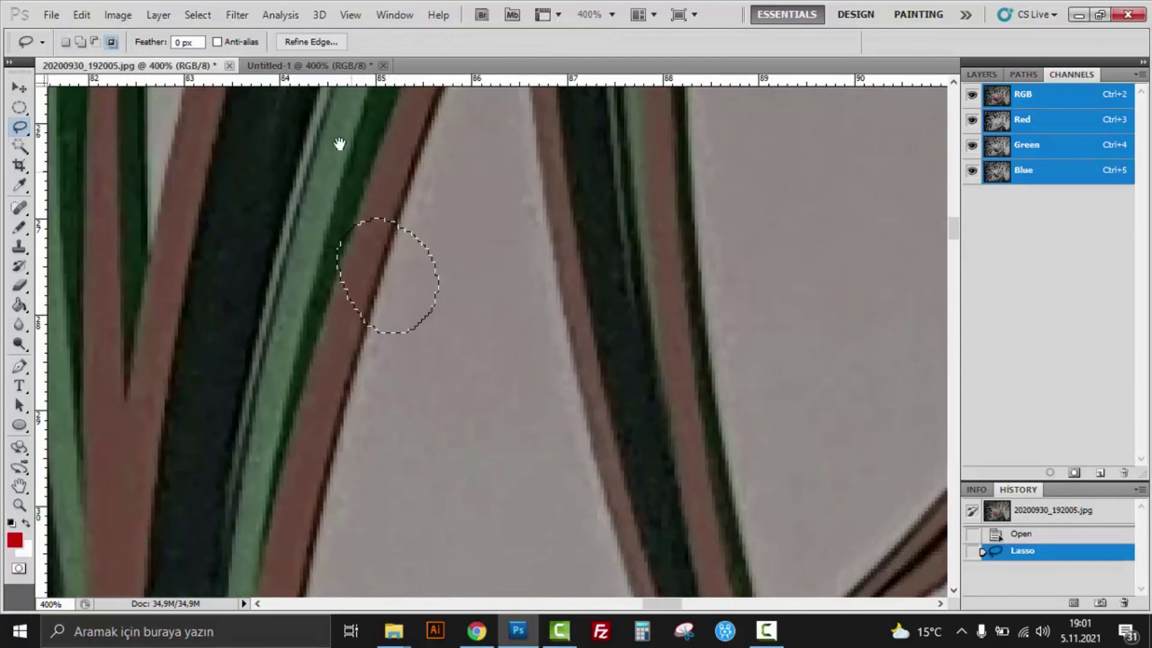
pyautogui.hotkey('ctrl', 'Tab')
pyautogui.scroll(-1, 450, 311)
pyautogui.scroll(-2, 450, 311)
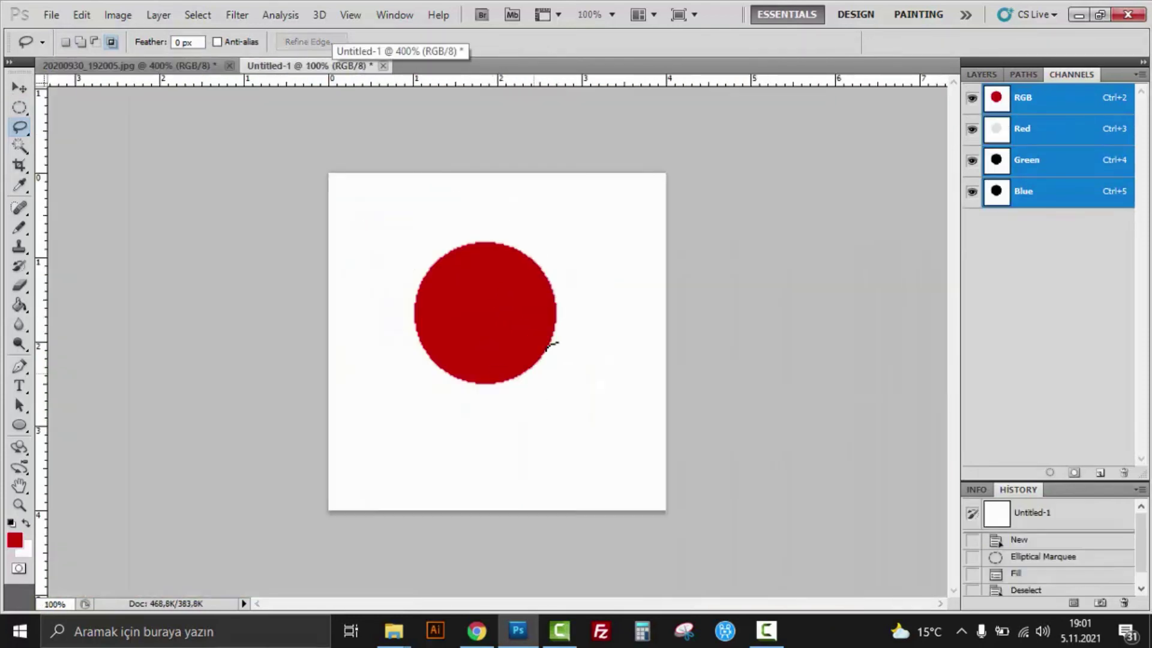
# - Open and close General preferences without changes, then reselect the Lasso tool
pyautogui.scroll(1, 515, 372)
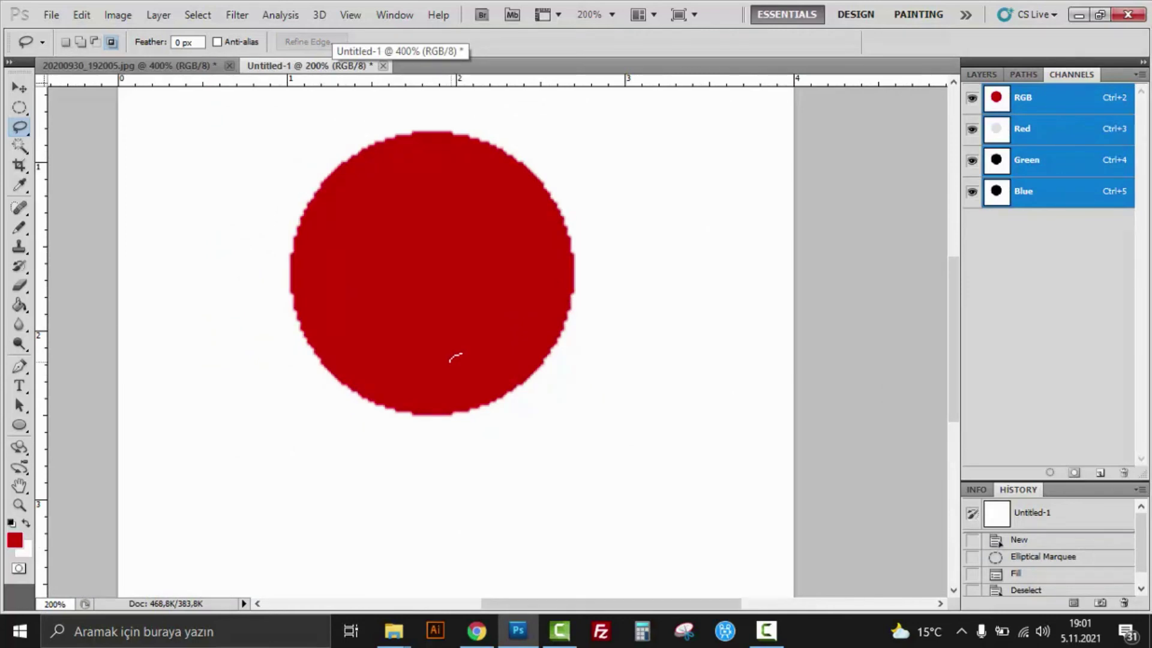
pyautogui.press('i')
pyautogui.hotkey('ctrl', 'k')
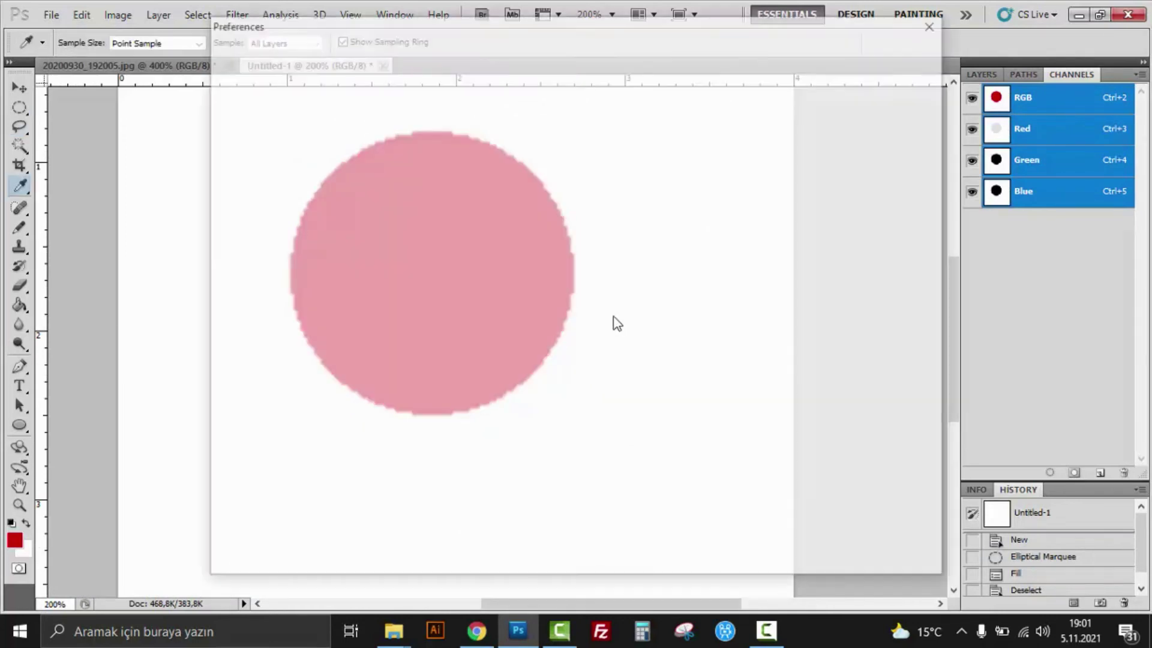
pyautogui.click(927, 78)
pyautogui.press('l')
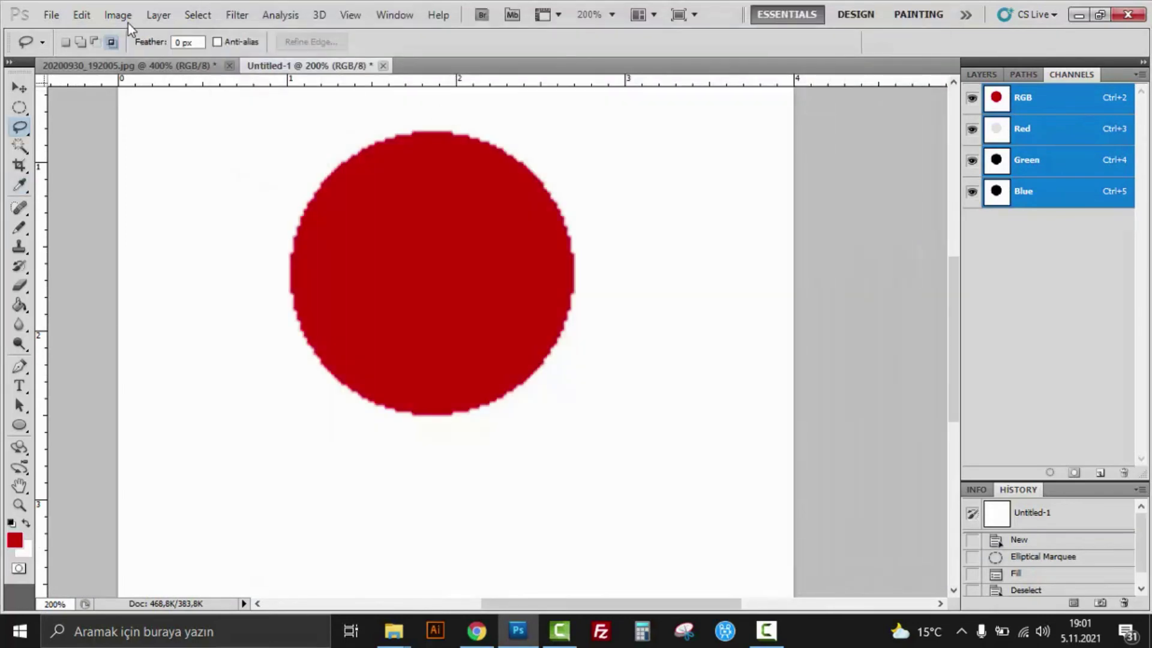
# - Set image interpolation to Nearest Neighbor (preserve hard edges) in General preferences
pyautogui.click(120, 17)
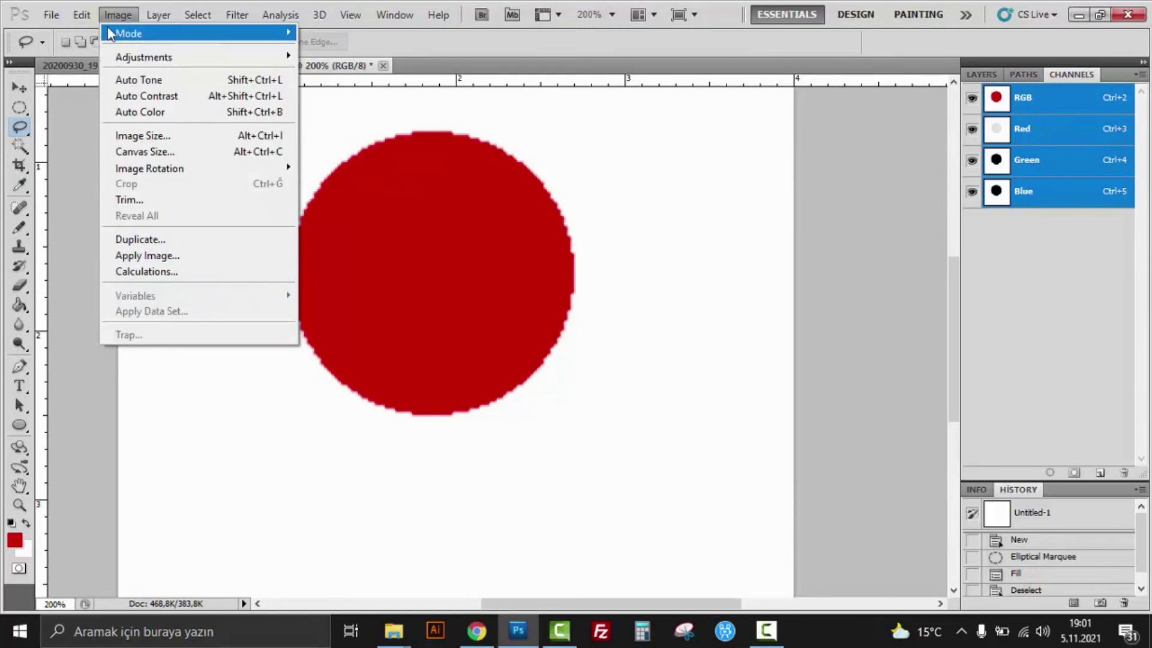
pyautogui.moveTo(140, 603)
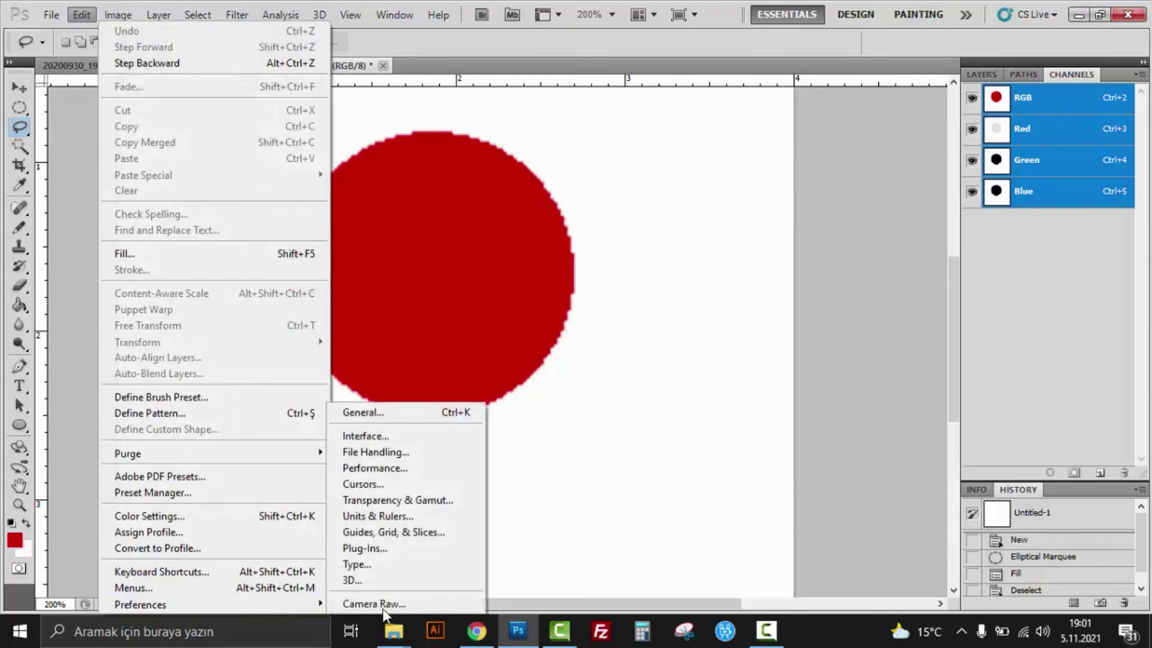
pyautogui.click(422, 418)
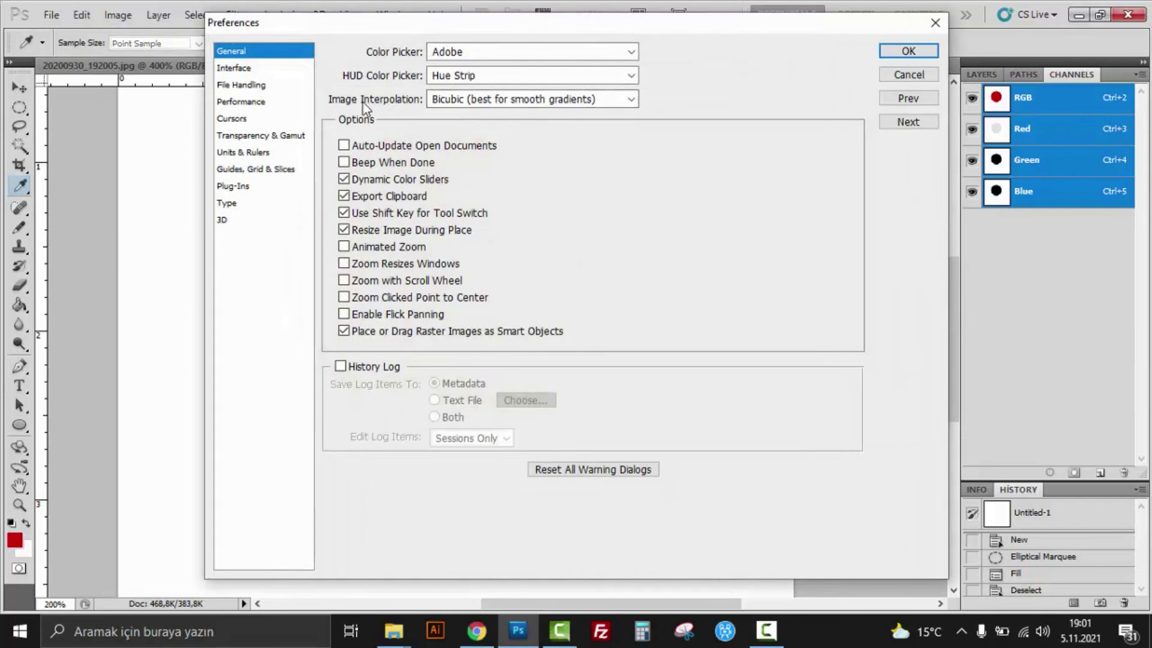
pyautogui.click(501, 103)
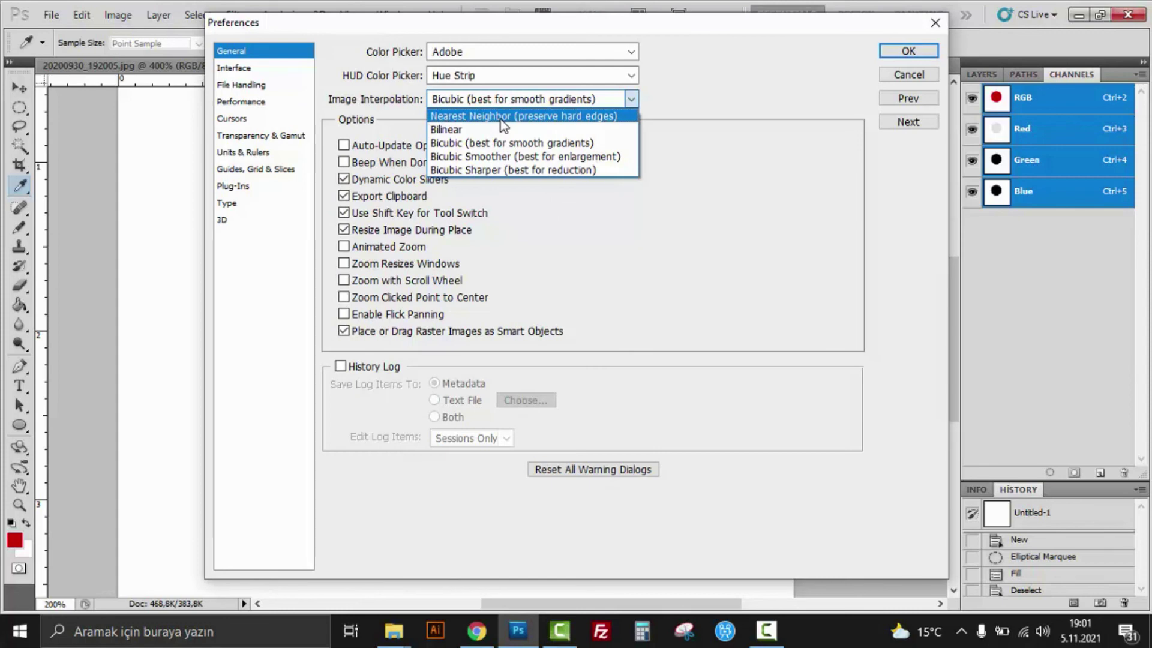
pyautogui.click(502, 116)
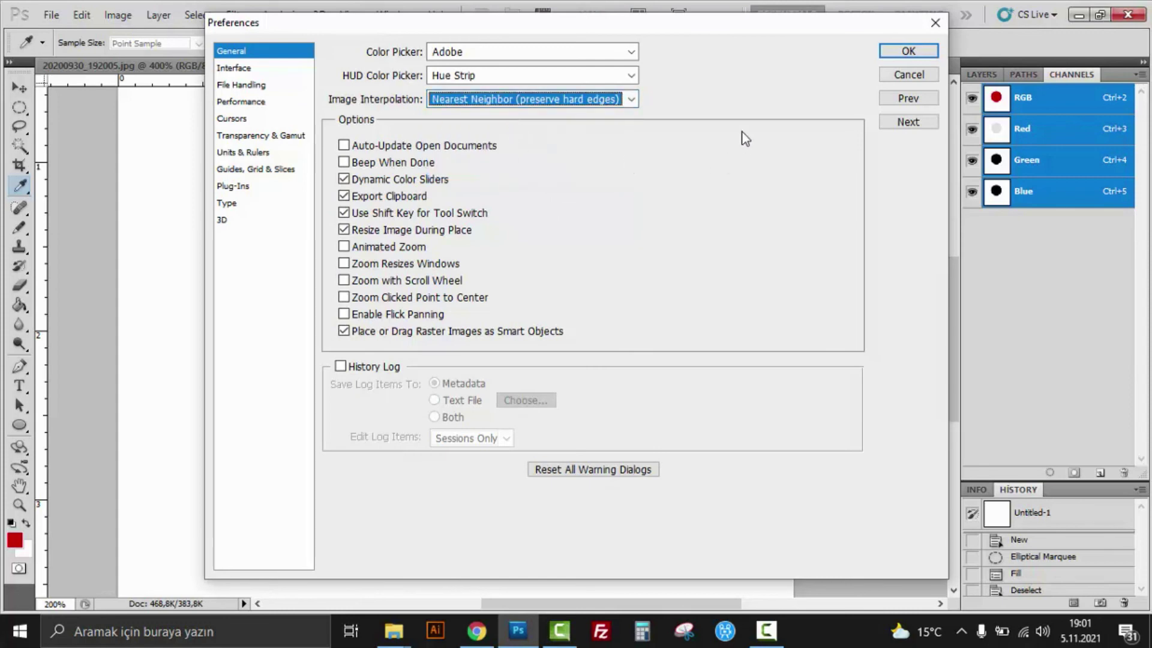
pyautogui.click(908, 51)
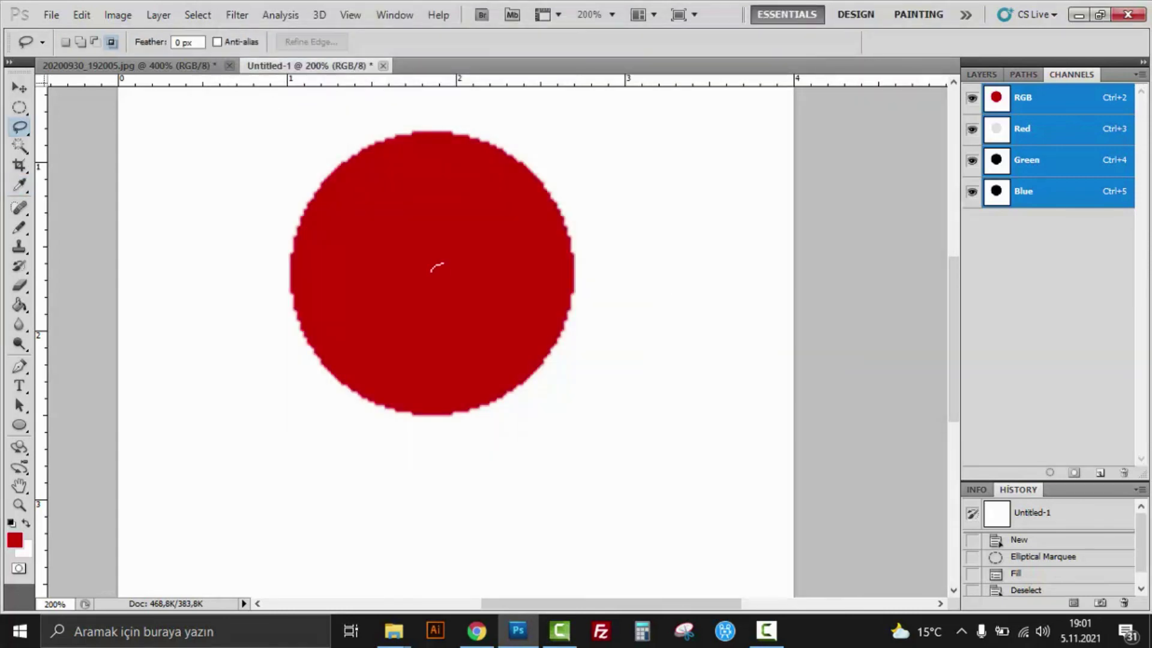
pyautogui.moveTo(493, 384); pyautogui.dragTo(459, 306)
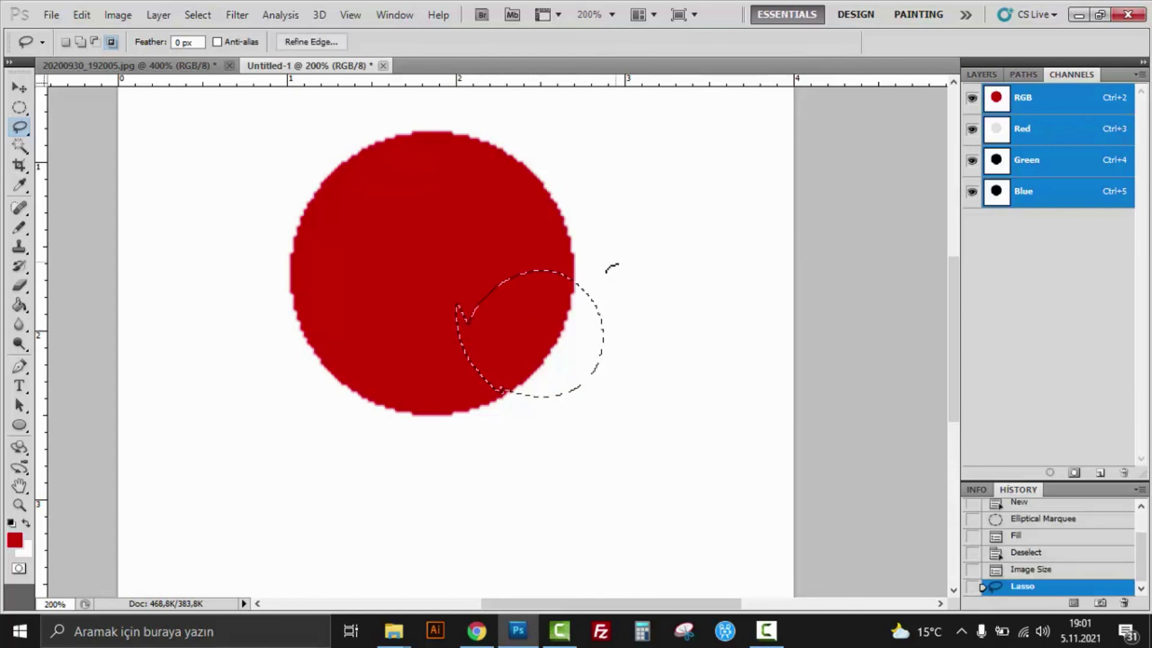
pyautogui.click(543, 320)
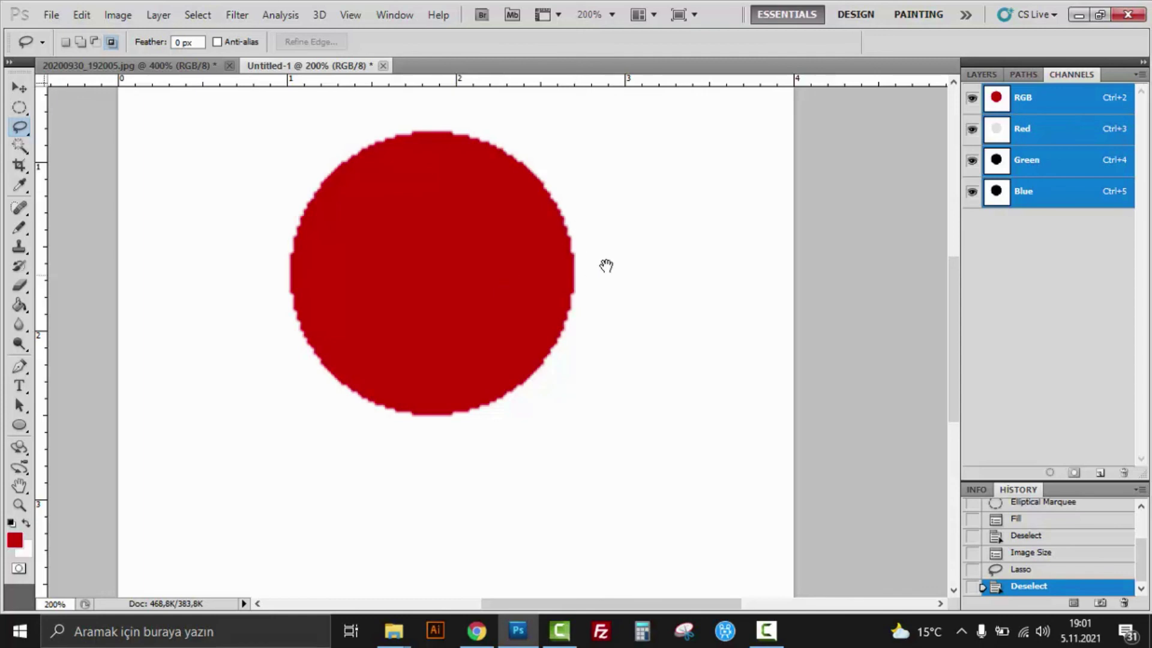
pyautogui.hotkey('ctrl', '-')
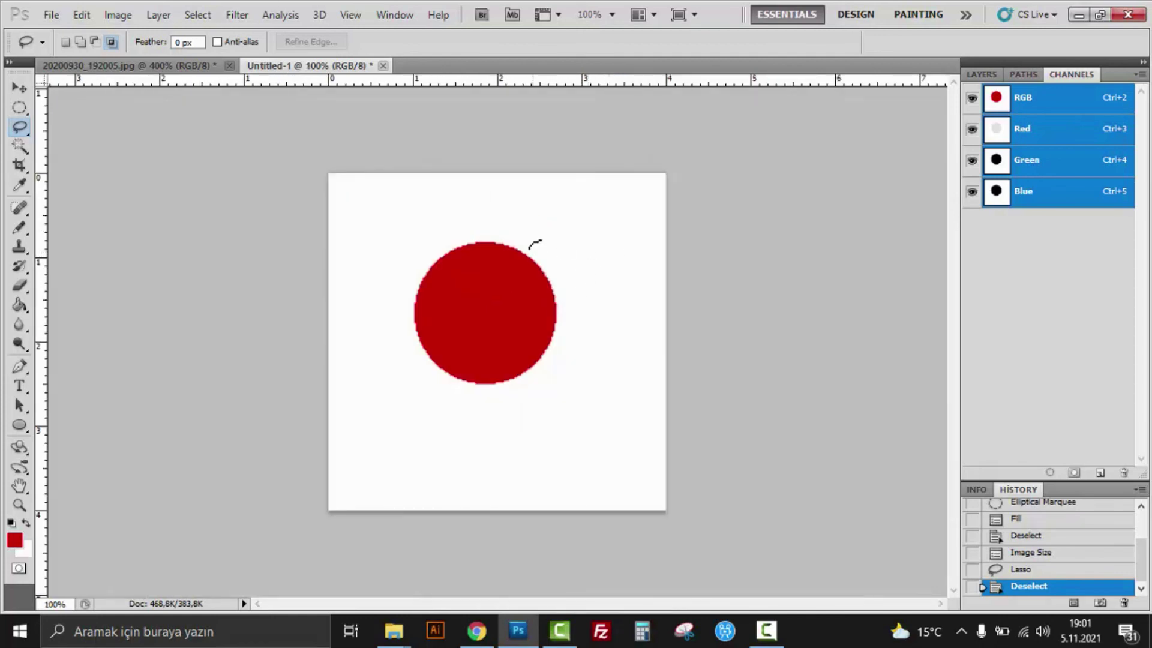